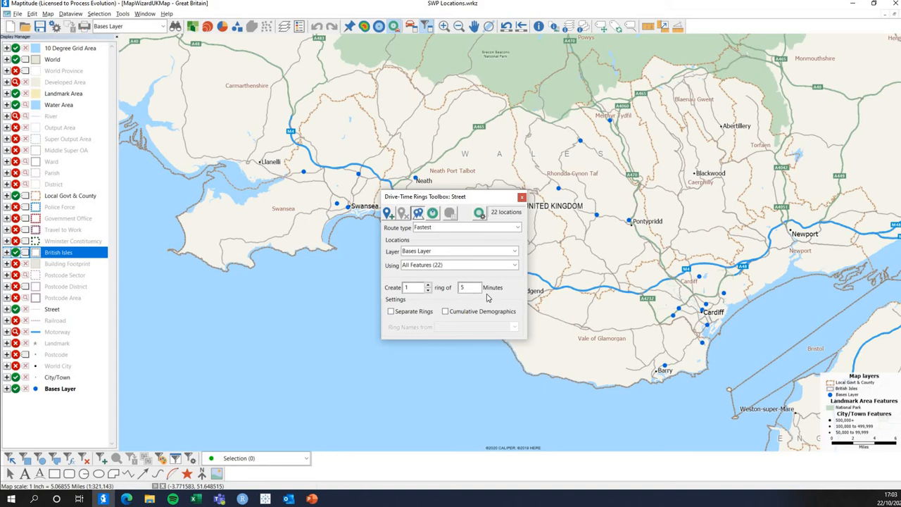
- Create one 12-minute drive-time ring using the Fastest route type for all Bases Layer locations
{"action": "double_click", "coordinate": [479, 287]}
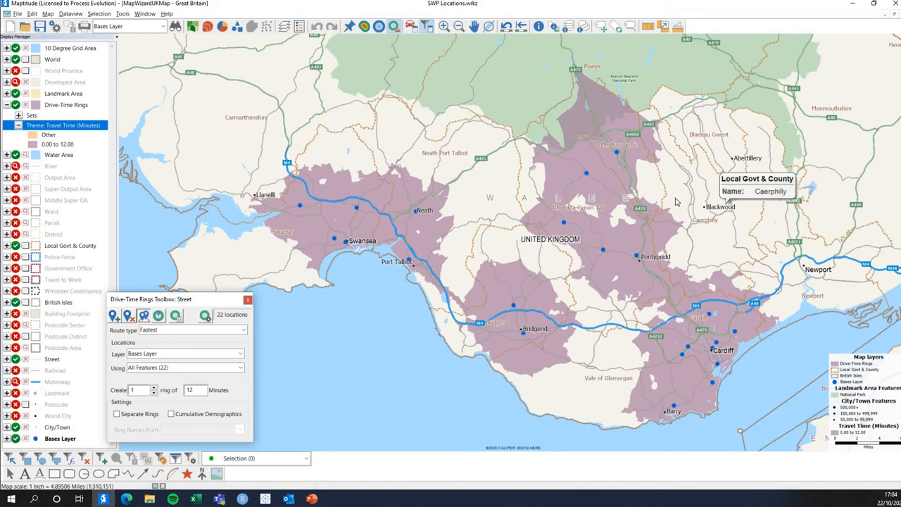
{"action": "mouse_move", "coordinate": [675, 201]}
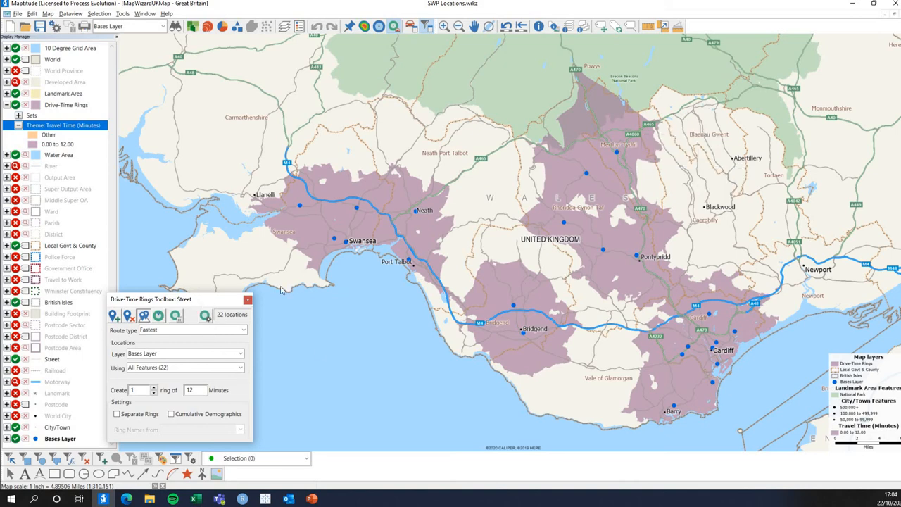
- Configure the drive-time rings as 15 separate rings of 1 minute, with ring names taken from the Base field
{"action": "left_click_drag", "start_coordinate": [194, 302], "coordinate": [288, 285]}
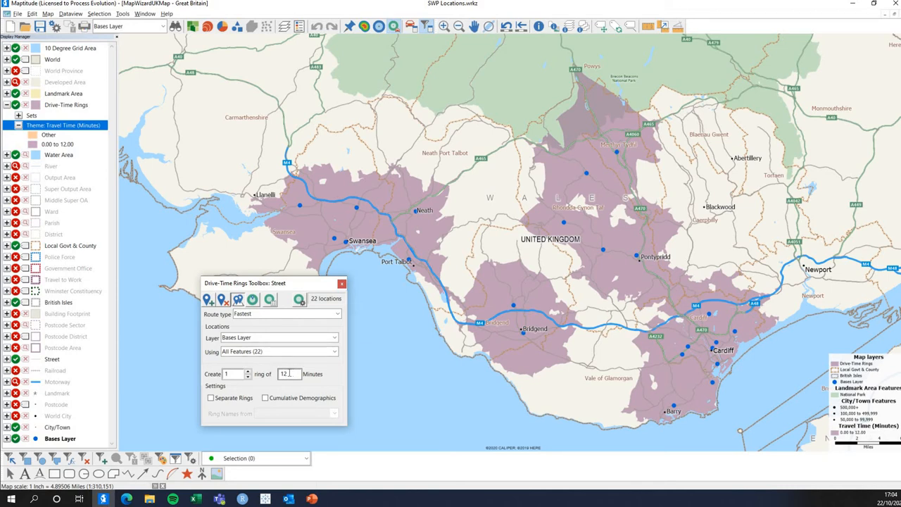
{"action": "double_click", "coordinate": [227, 373]}
{"action": "type", "text": "15"}
{"action": "type", "text": "1"}
{"action": "left_click", "coordinate": [232, 399]}
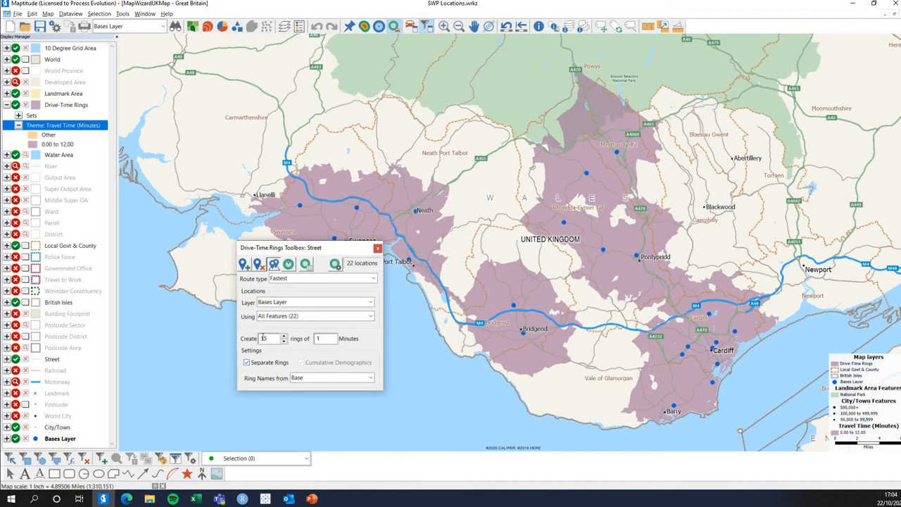
{"action": "double_click", "coordinate": [316, 338]}
{"action": "left_click", "coordinate": [312, 380]}
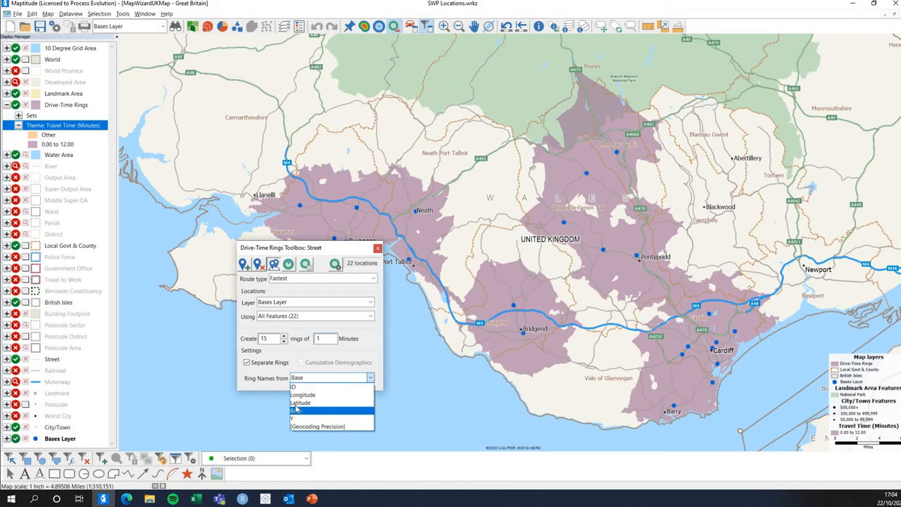
{"action": "left_click", "coordinate": [296, 410]}
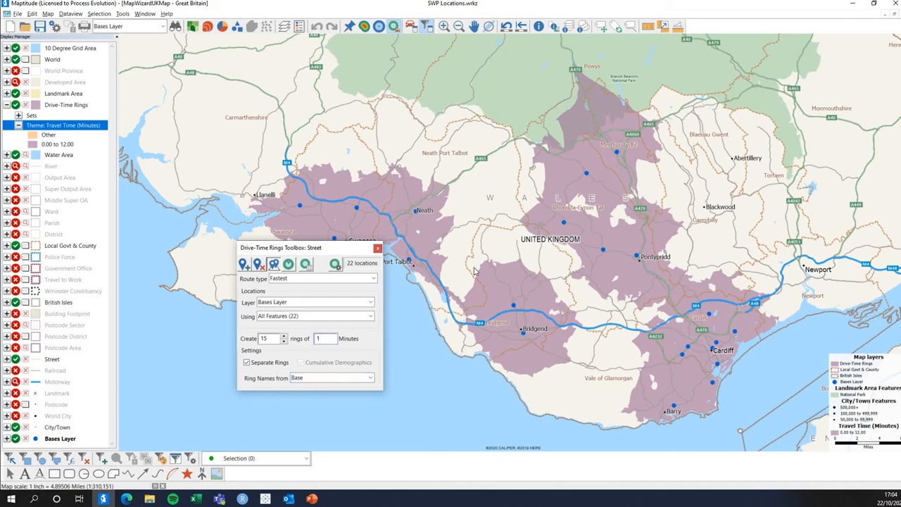
- Generate the drive-time rings, replacing the existing Drive-Time Rings layer, and move the toolbox clear of the coloured rings
{"action": "left_click", "coordinate": [288, 266]}
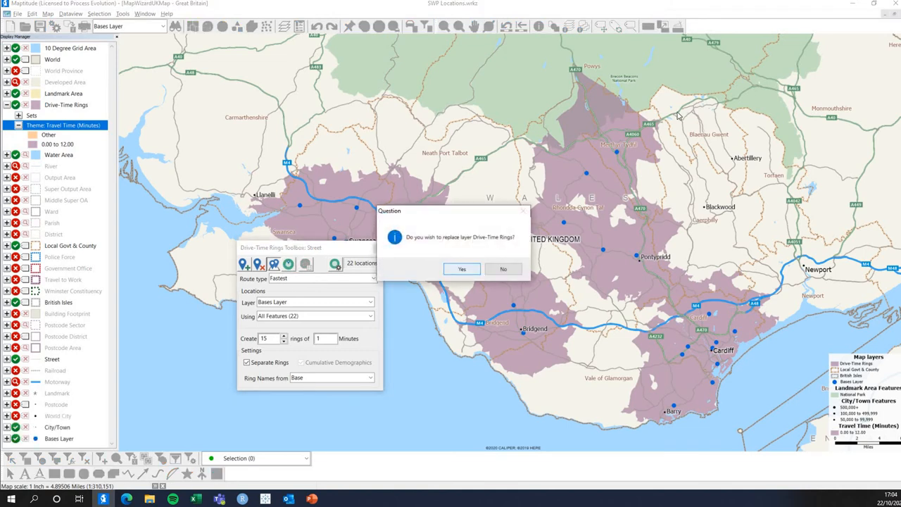
{"action": "left_click", "coordinate": [487, 265]}
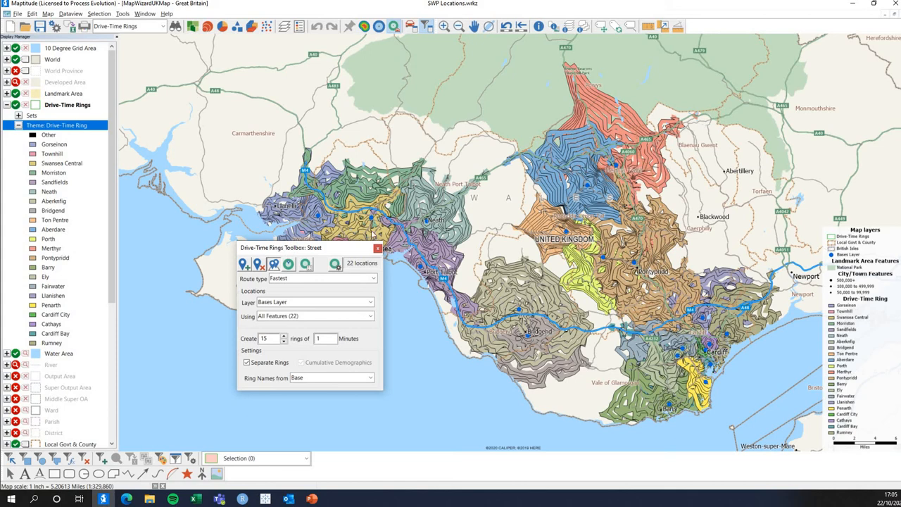
{"action": "left_click_drag", "start_coordinate": [349, 248], "coordinate": [299, 294]}
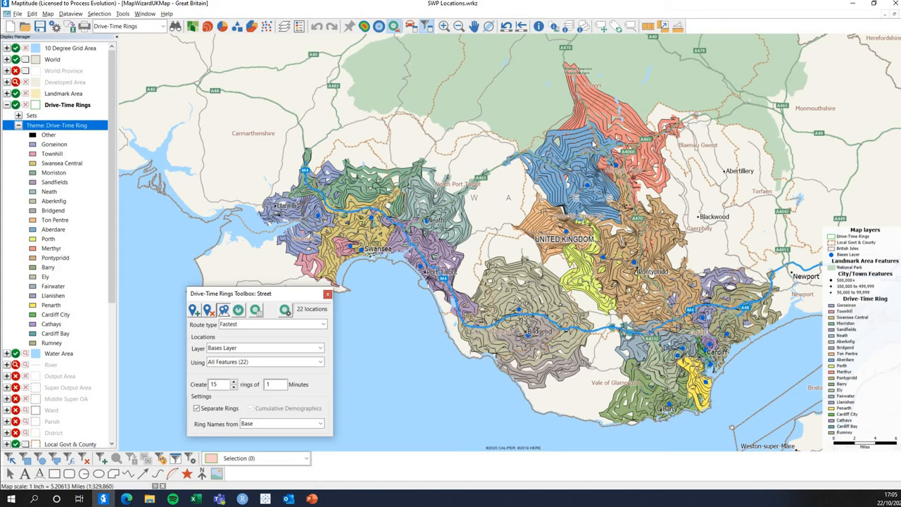
- Export all features of the Drive-Time Rings layer as an Esri Shape file named Drive_Time_Rings 2020-10-22 on the Desktop
{"action": "mouse_move", "coordinate": [593, 139]}
{"action": "left_click", "coordinate": [16, 15]}
{"action": "mouse_move", "coordinate": [105, 85]}
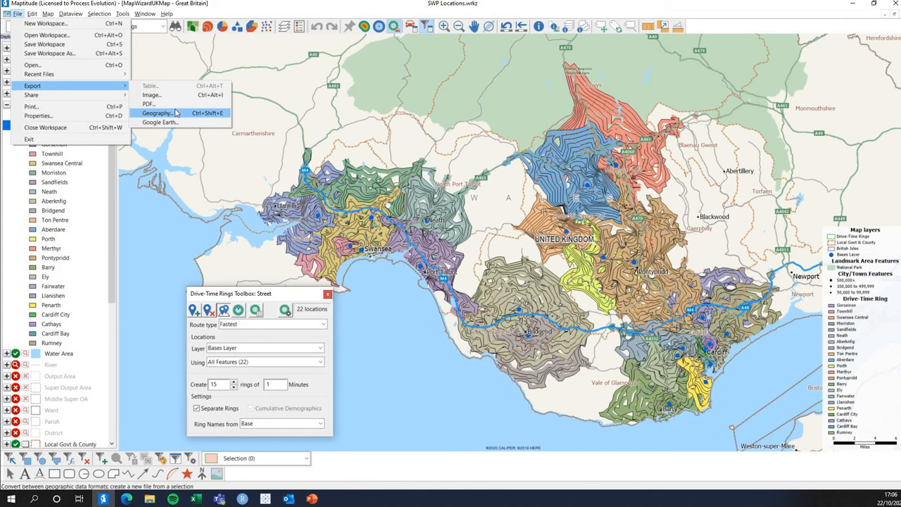
{"action": "left_click", "coordinate": [192, 113]}
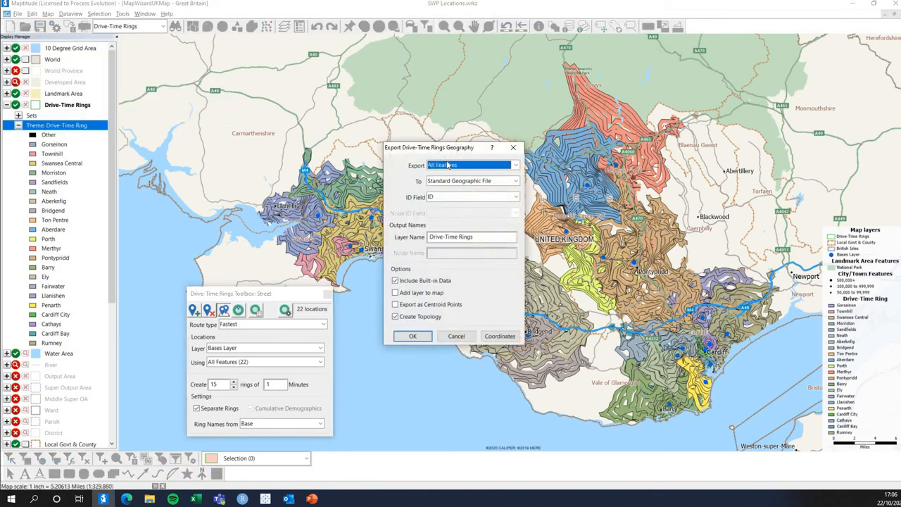
{"action": "left_click", "coordinate": [448, 166]}
{"action": "left_click", "coordinate": [450, 179]}
{"action": "left_click", "coordinate": [451, 181]}
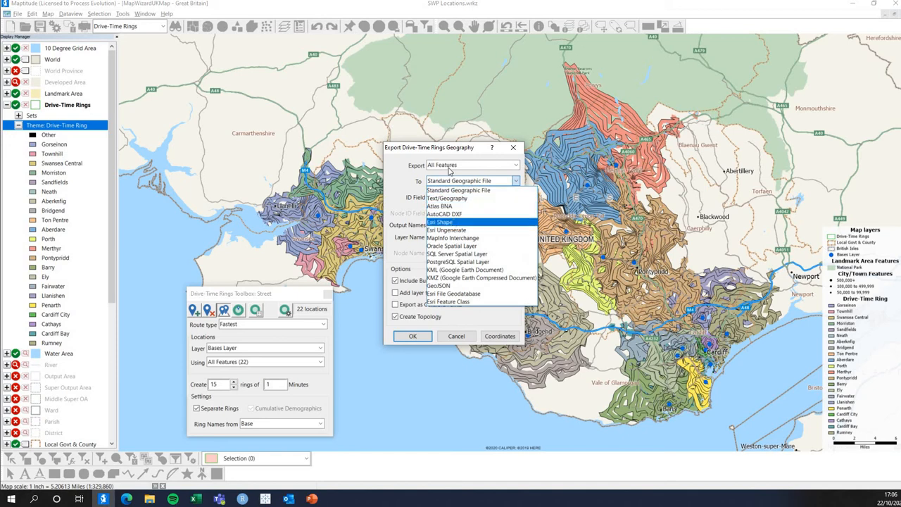
{"action": "left_click", "coordinate": [448, 222]}
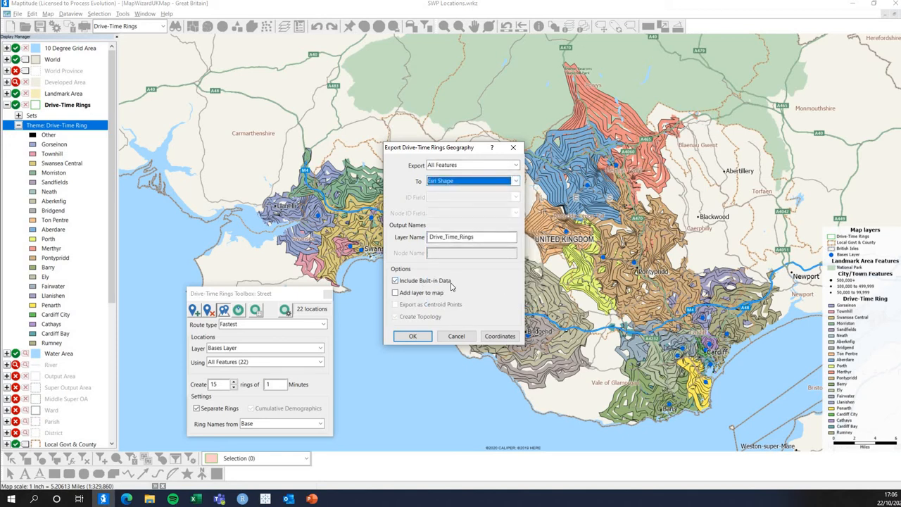
{"action": "left_click", "coordinate": [414, 337]}
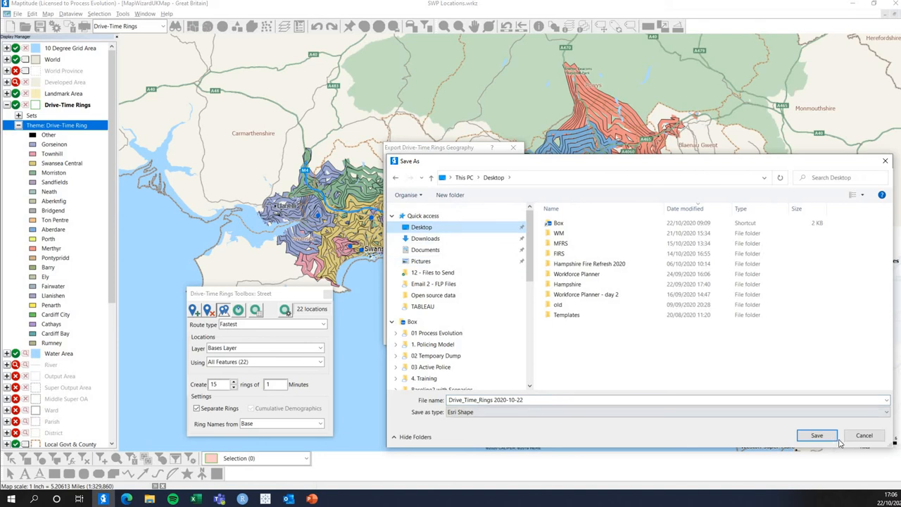
{"action": "left_click", "coordinate": [816, 435]}
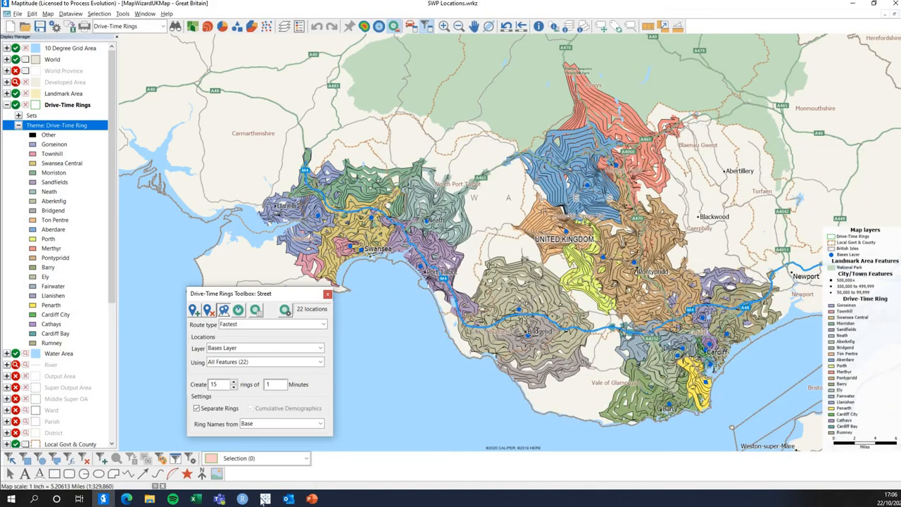
- Switch to the Tableau workbook Book3 and connect to the spatial file Drive_Time_Rings 2020-10-22.shp from the Desktop
{"action": "mouse_move", "coordinate": [265, 498]}
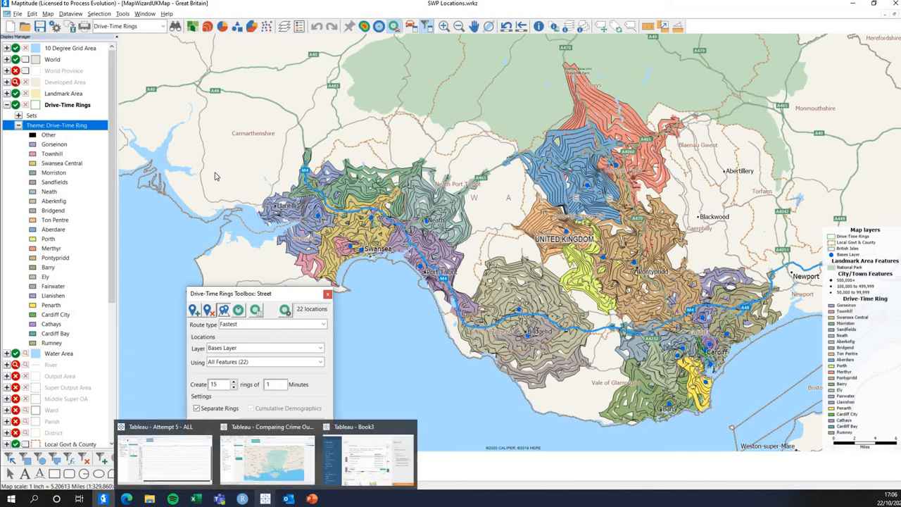
{"action": "left_click", "coordinate": [370, 471]}
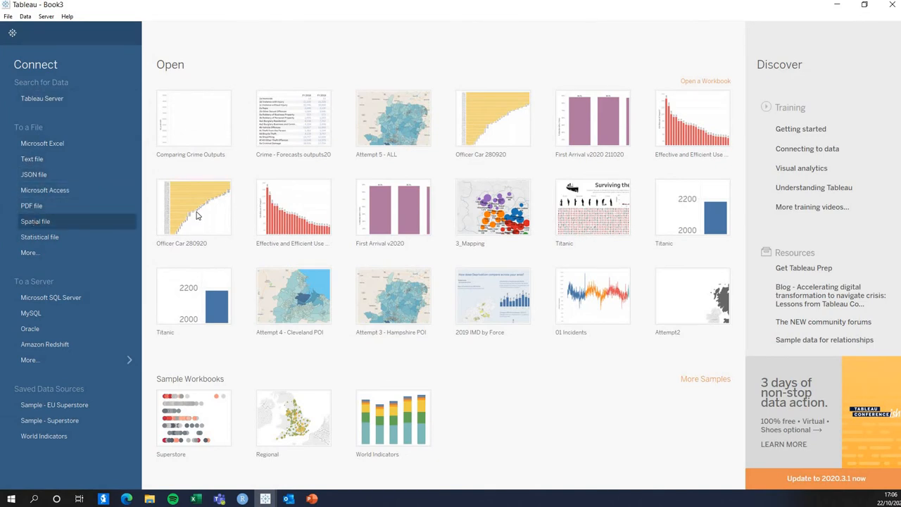
{"action": "left_click", "coordinate": [35, 221]}
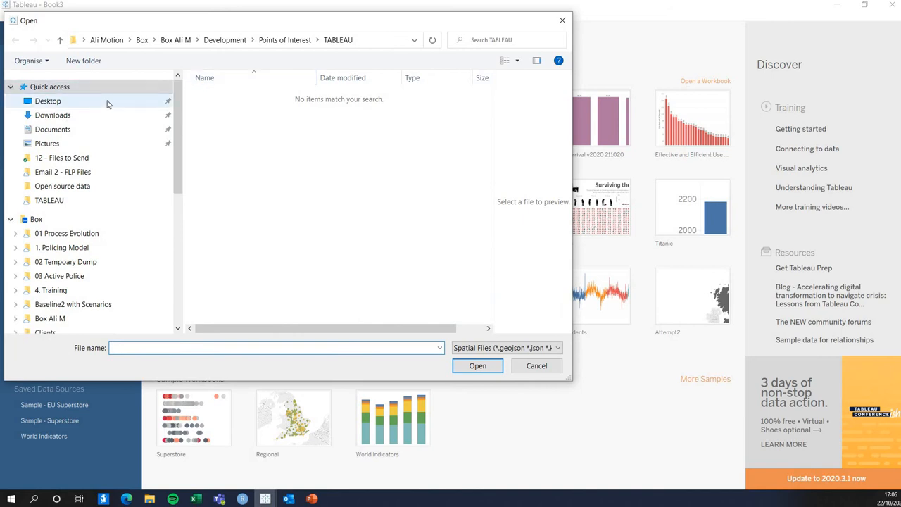
{"action": "left_click", "coordinate": [108, 103]}
{"action": "left_click", "coordinate": [243, 97]}
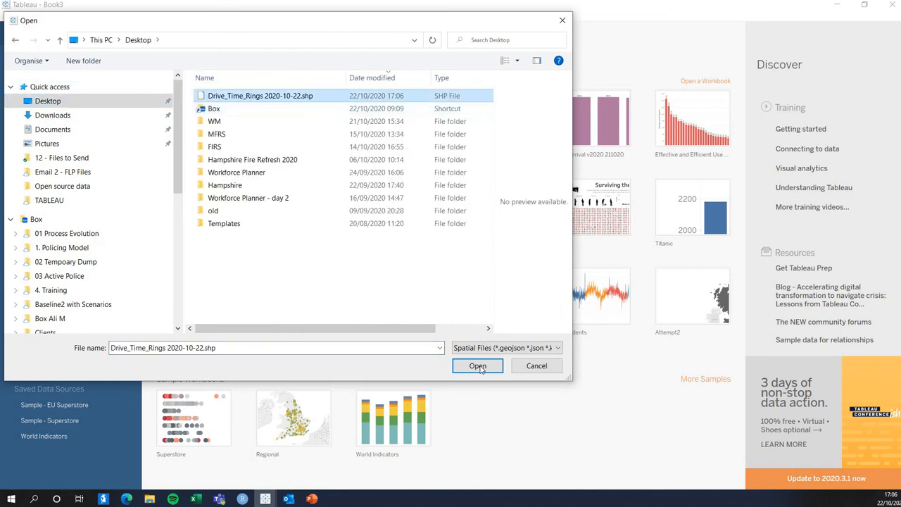
{"action": "left_click", "coordinate": [479, 367]}
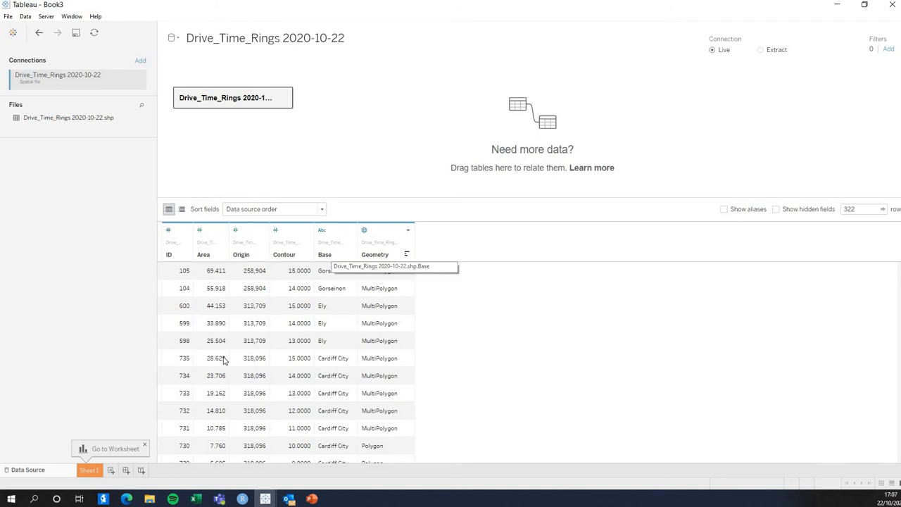
- Map the Geometry field on Sheet 1 and split the shapes by adding Base and Contour as mark details
{"action": "left_click", "coordinate": [94, 472]}
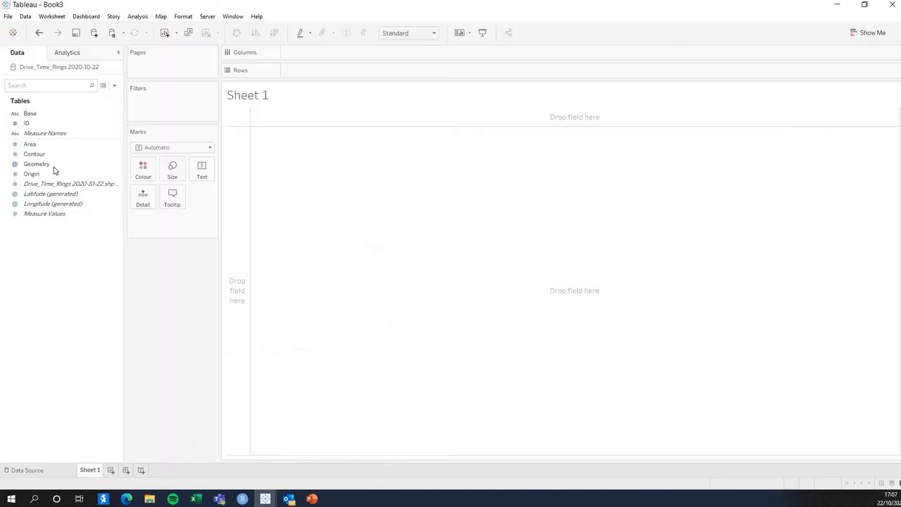
{"action": "left_click_drag", "start_coordinate": [54, 169], "coordinate": [555, 274]}
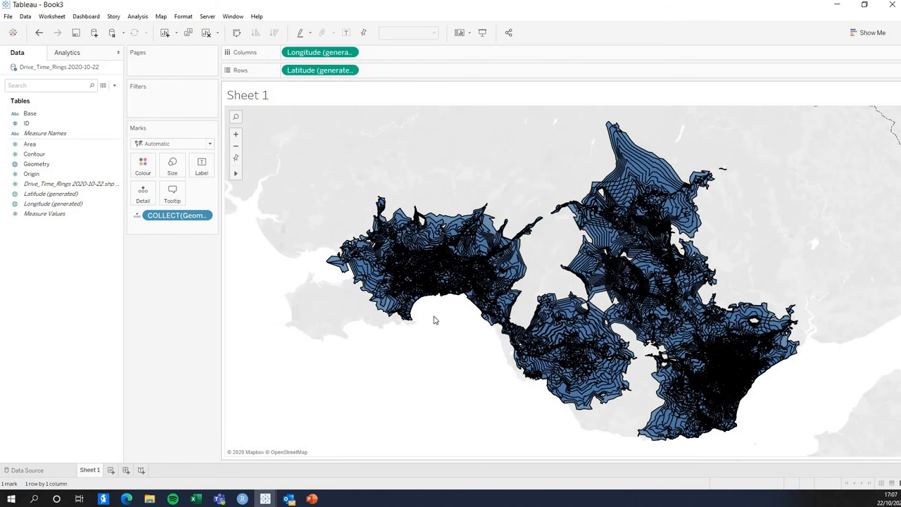
{"action": "left_click", "coordinate": [33, 145]}
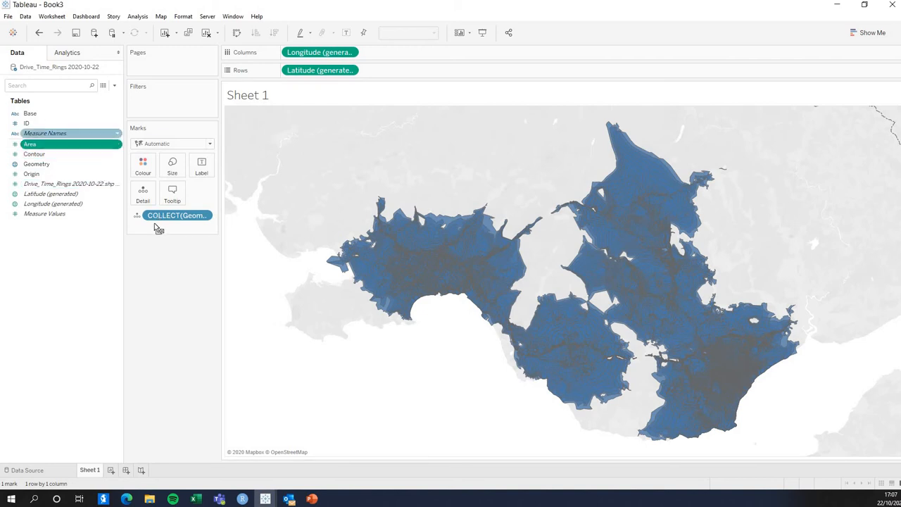
{"action": "left_click_drag", "start_coordinate": [29, 114], "coordinate": [162, 227]}
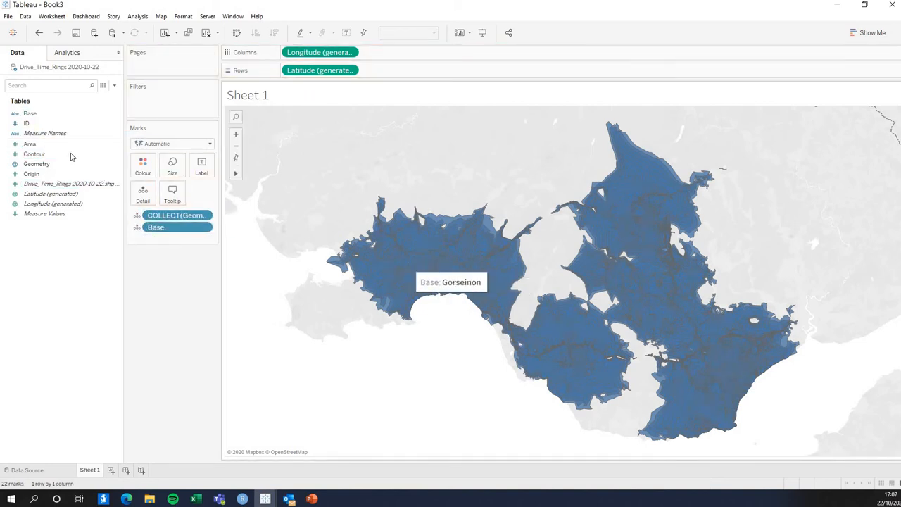
{"action": "left_click_drag", "start_coordinate": [72, 154], "coordinate": [157, 246]}
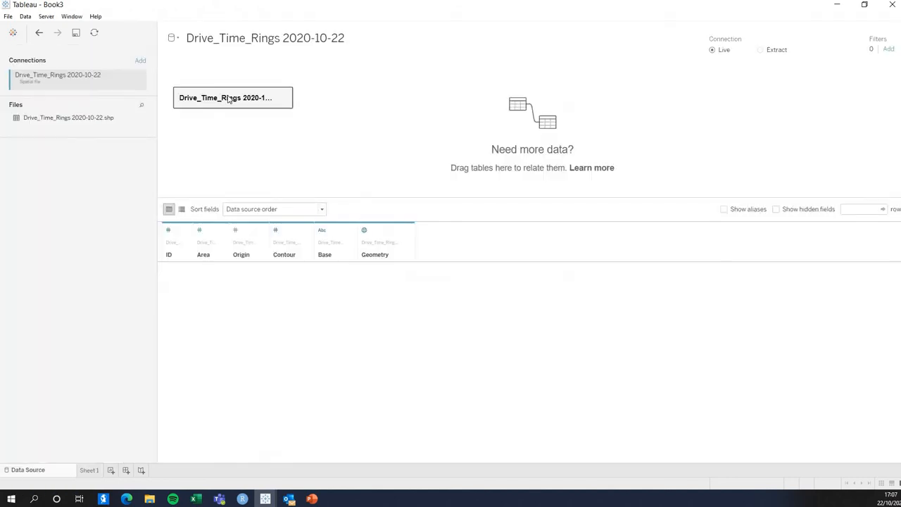
- Open the Drive_Time_Rings table in the data source for joining and add a connection to the SWP Locations Excel workbook
{"action": "double_click", "coordinate": [245, 99]}
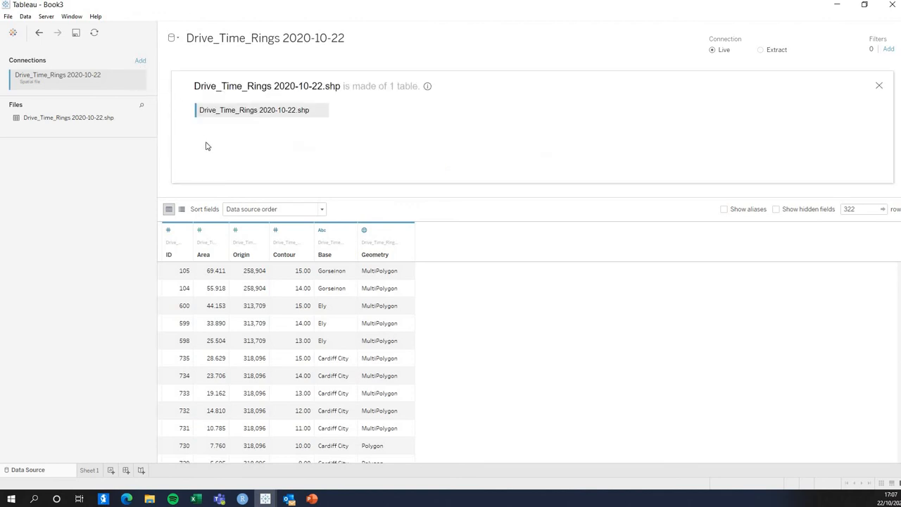
{"action": "left_click", "coordinate": [140, 61]}
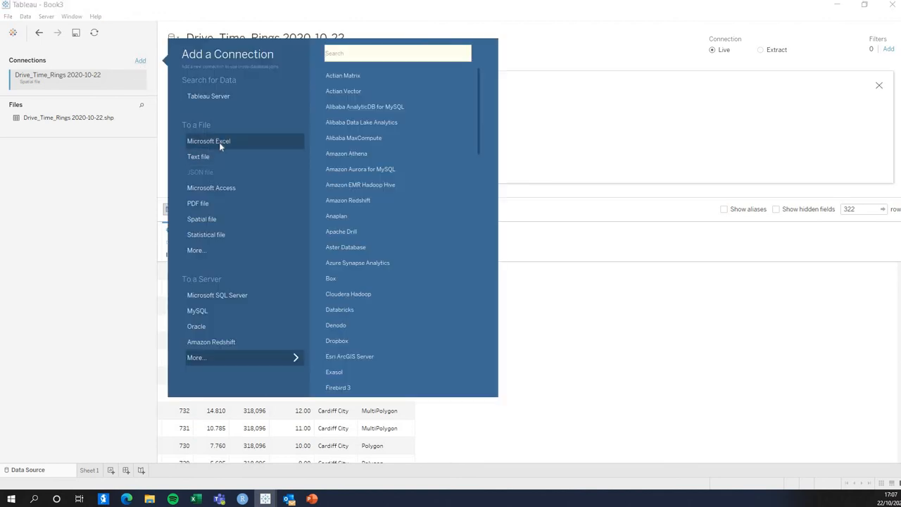
{"action": "left_click", "coordinate": [219, 142]}
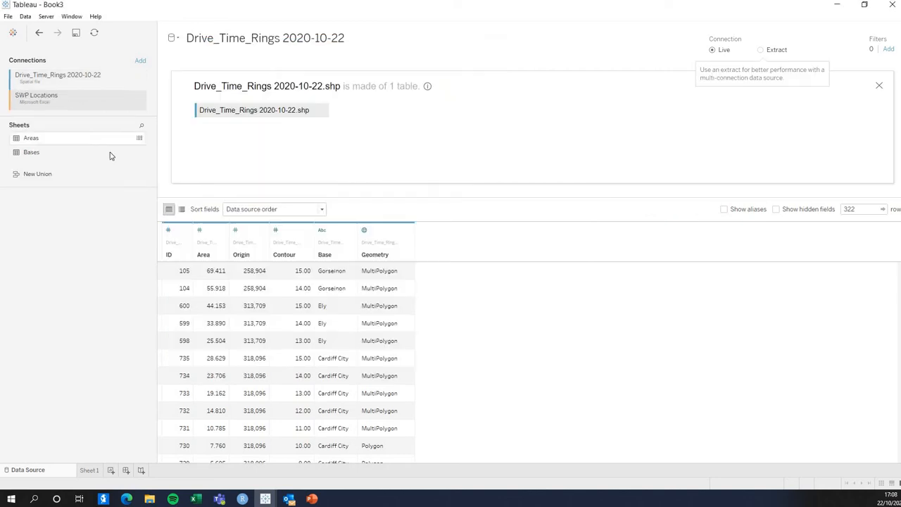
- Inner join the Bases sheet to the Drive_Time_Rings table on Base = Base1
{"action": "left_click_drag", "start_coordinate": [110, 154], "coordinate": [445, 114]}
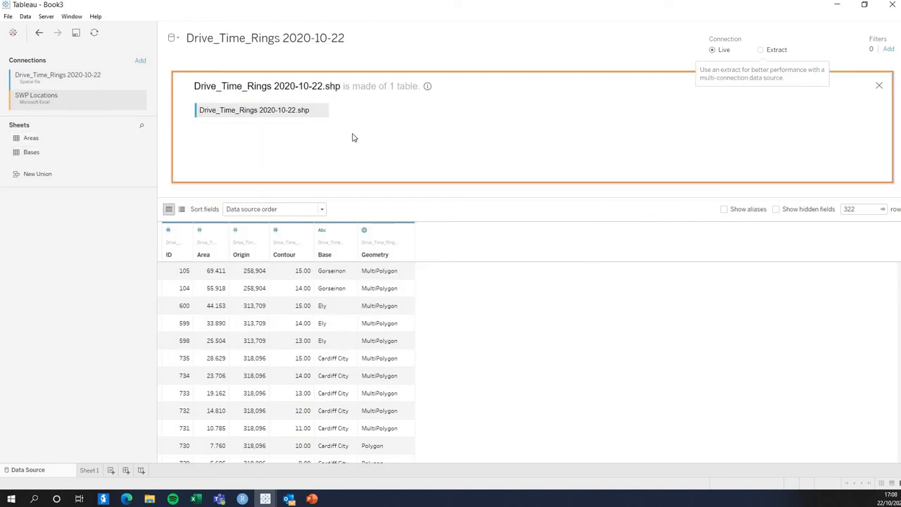
{"action": "left_click", "coordinate": [313, 180]}
{"action": "left_click", "coordinate": [299, 200]}
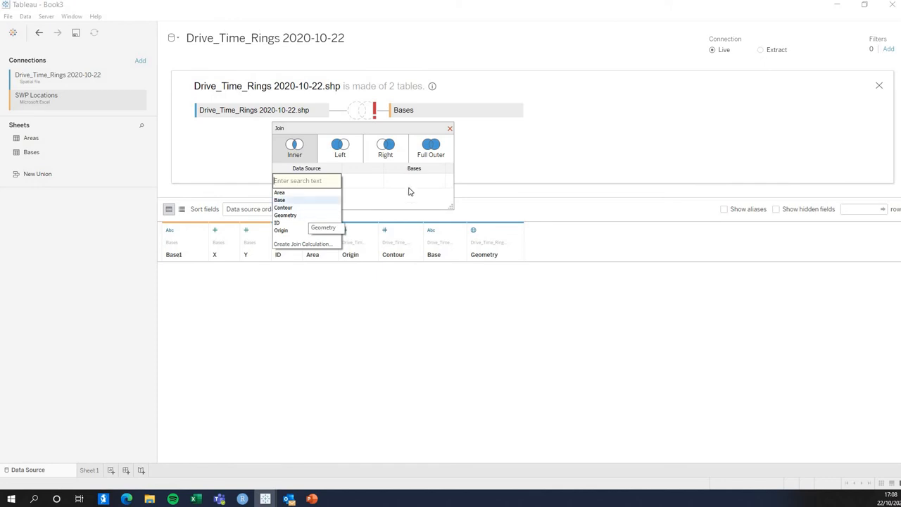
{"action": "left_click", "coordinate": [411, 181]}
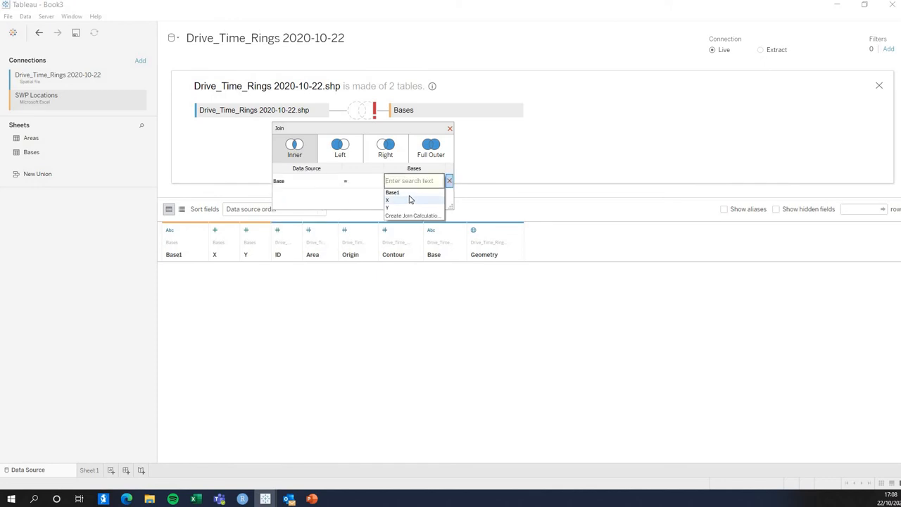
{"action": "left_click", "coordinate": [411, 194]}
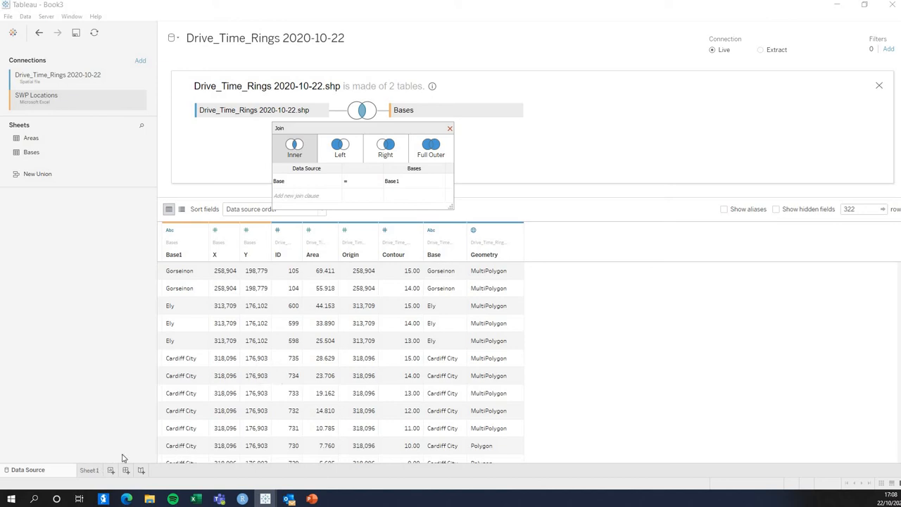
- Duplicate the generated Latitude field on the rows of Sheet 1 to make a second map
{"action": "left_click", "coordinate": [89, 470]}
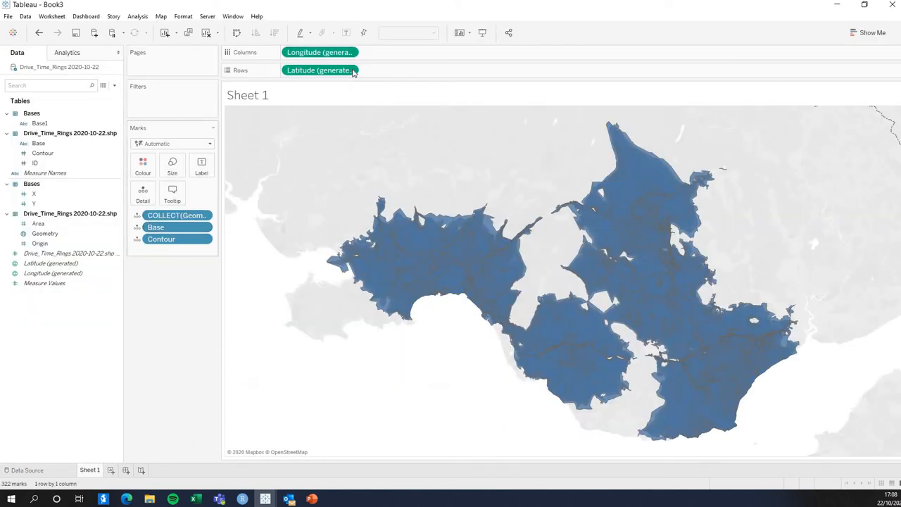
{"action": "left_click_drag", "start_coordinate": [336, 73], "coordinate": [420, 73]}
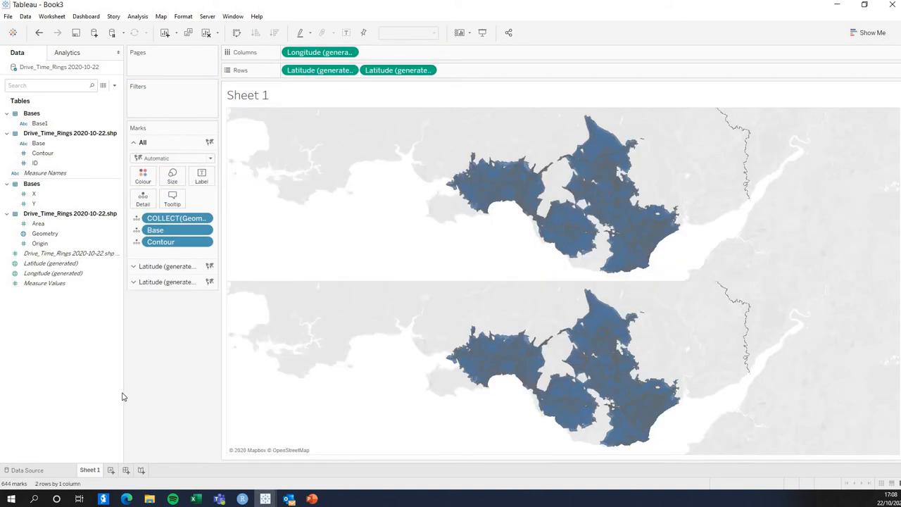
- Create a calculated field named MakePoint with the formula MAKEPOINT([X],[Y],27700)
{"action": "right_click", "coordinate": [122, 397]}
{"action": "left_click", "coordinate": [589, 325]}
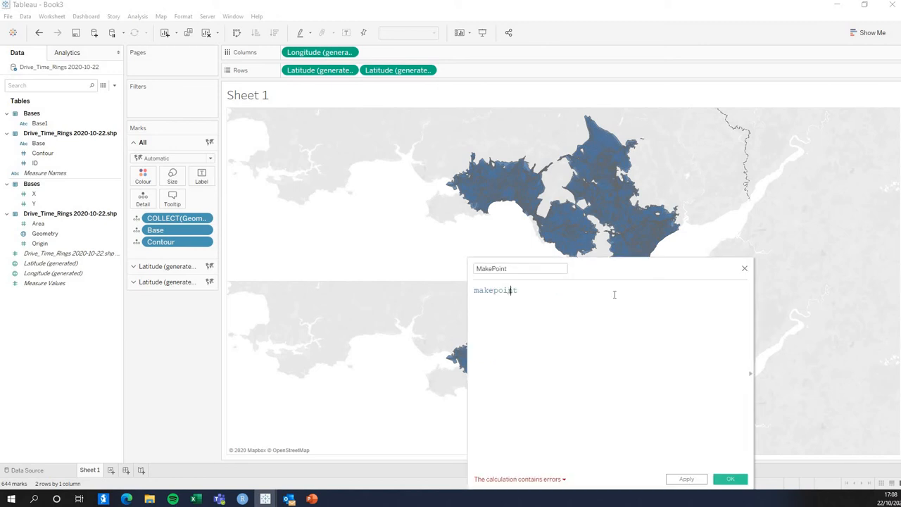
{"action": "key", "text": "ctrl+a"}
{"action": "type", "text": "makep"}
{"action": "key", "text": "Return"}
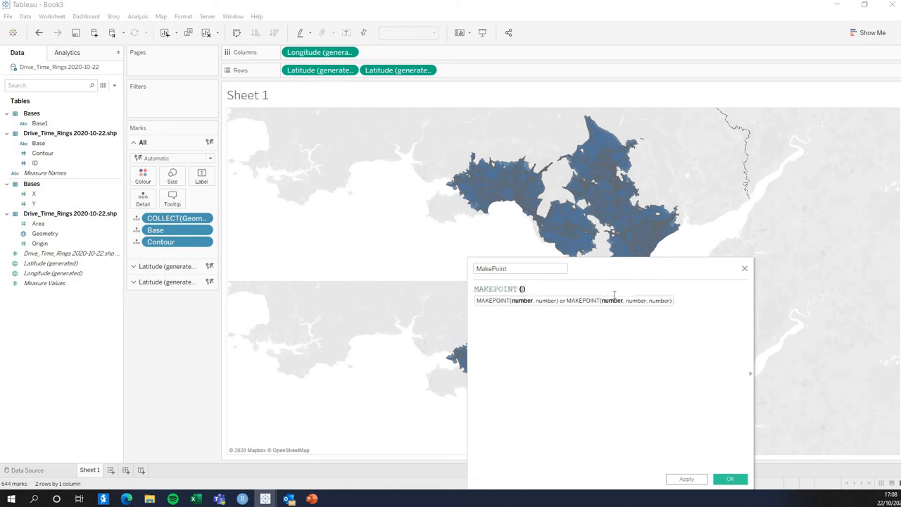
{"action": "type", "text": "x"}
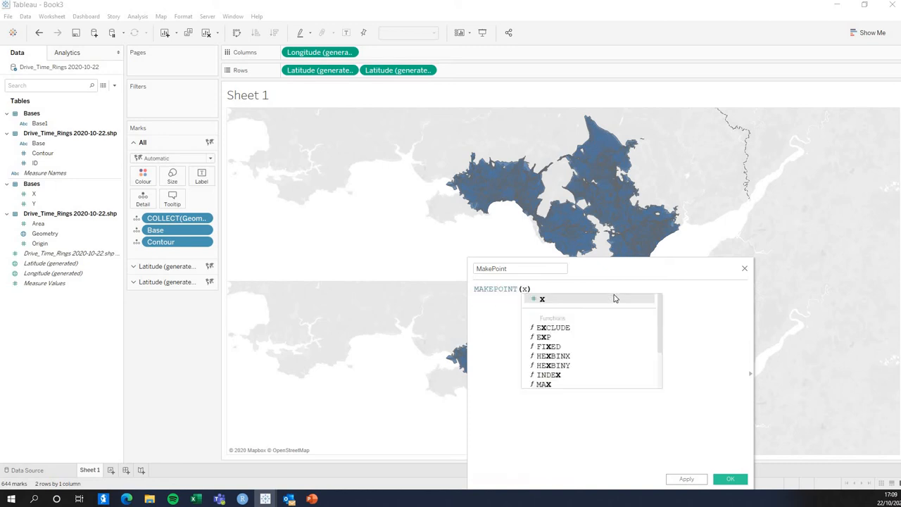
{"action": "key", "text": "Return"}
{"action": "type", "text": ",y"}
{"action": "key", "text": "Return"}
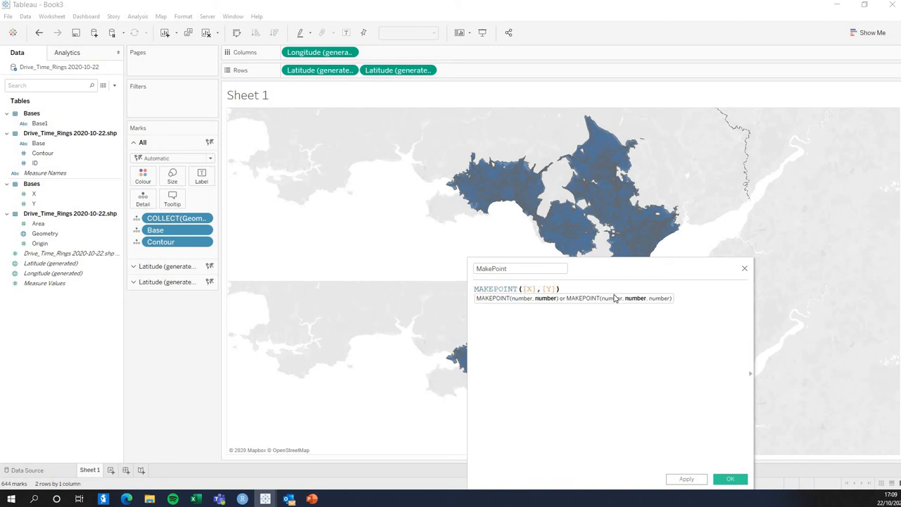
{"action": "type", "text": ","}
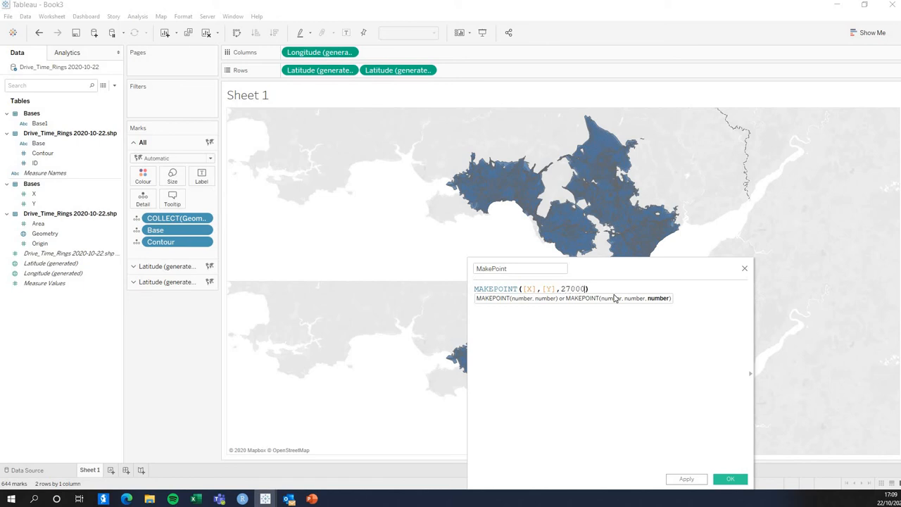
{"action": "type", "text": "27700"}
{"action": "left_click_drag", "start_coordinate": [730, 479], "coordinate": [696, 428]}
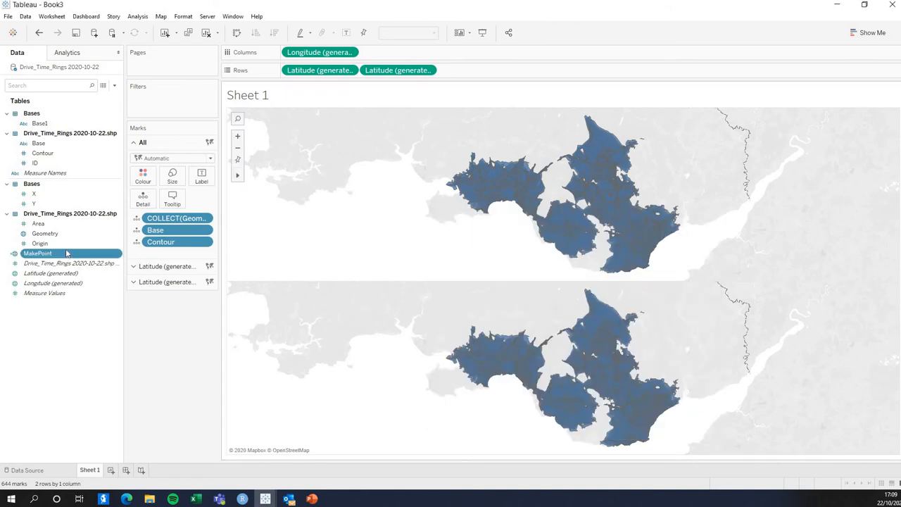
- Remove the duplicate Latitude from the rows and duplicate the generated Longitude on the columns to get side-by-side maps
{"action": "left_click_drag", "start_coordinate": [67, 253], "coordinate": [27, 472]}
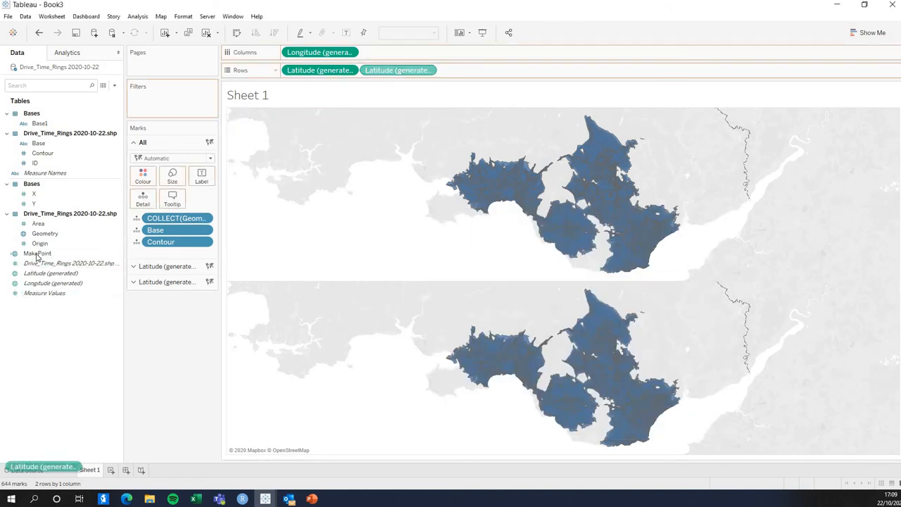
{"action": "left_click_drag", "start_coordinate": [37, 254], "coordinate": [321, 54]}
{"action": "left_click_drag", "start_coordinate": [169, 251], "coordinate": [41, 242]}
{"action": "left_click_drag", "start_coordinate": [38, 253], "coordinate": [412, 56]}
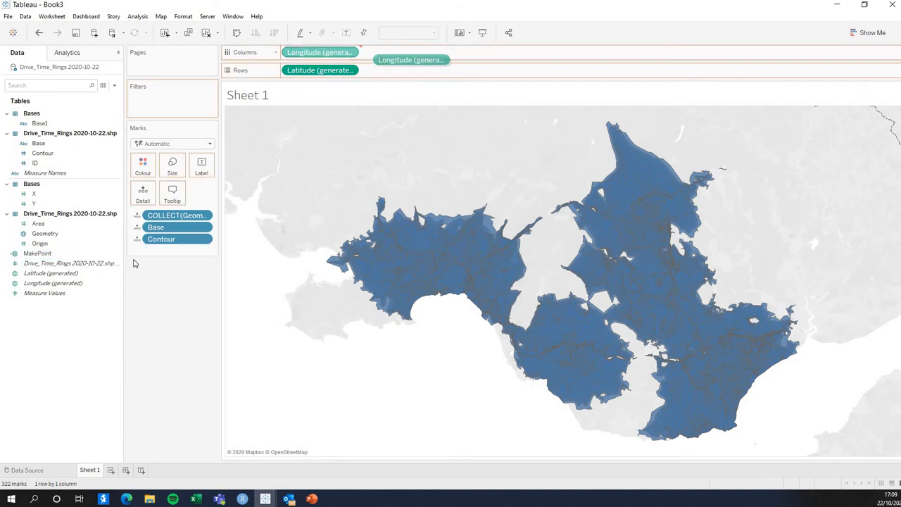
- Plot MakePoint by Base instead of the ring geometry on the second map and colour the points black
{"action": "left_click", "coordinate": [166, 281]}
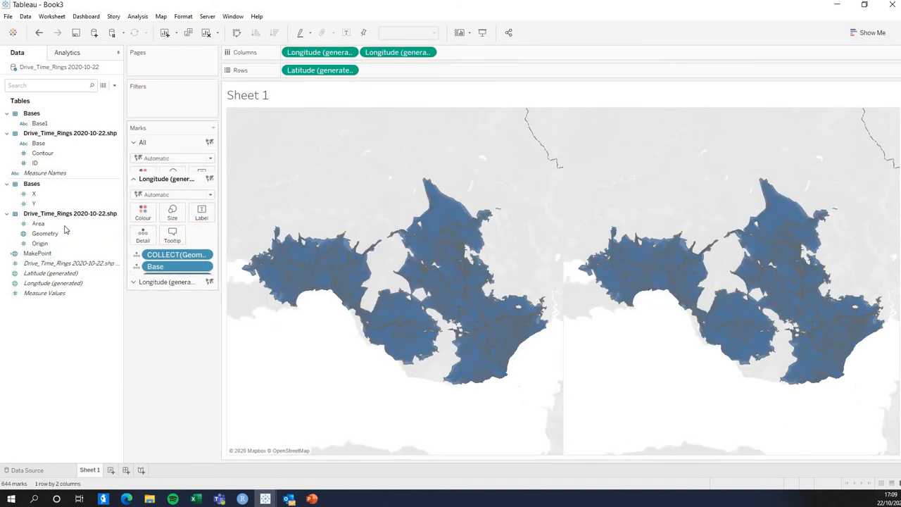
{"action": "left_click", "coordinate": [71, 223]}
{"action": "left_click_drag", "start_coordinate": [62, 254], "coordinate": [242, 255]}
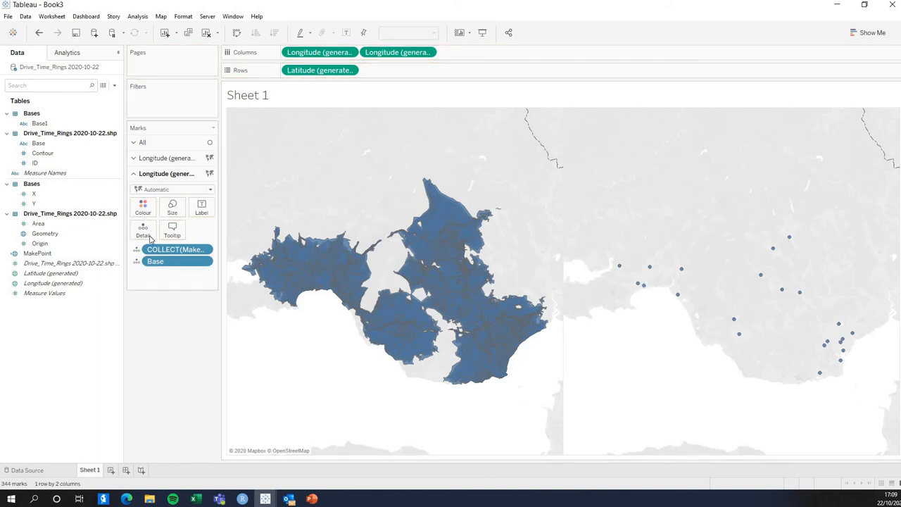
{"action": "left_click", "coordinate": [143, 209]}
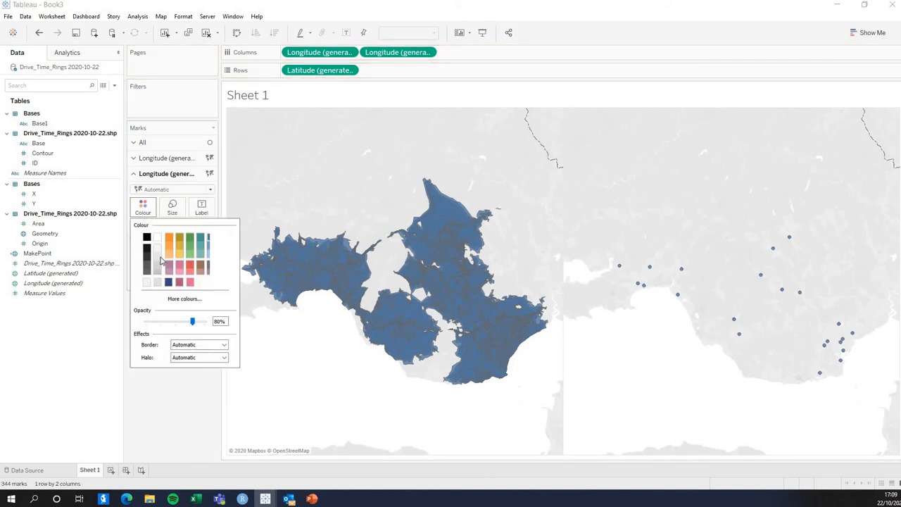
{"action": "left_click", "coordinate": [84, 247]}
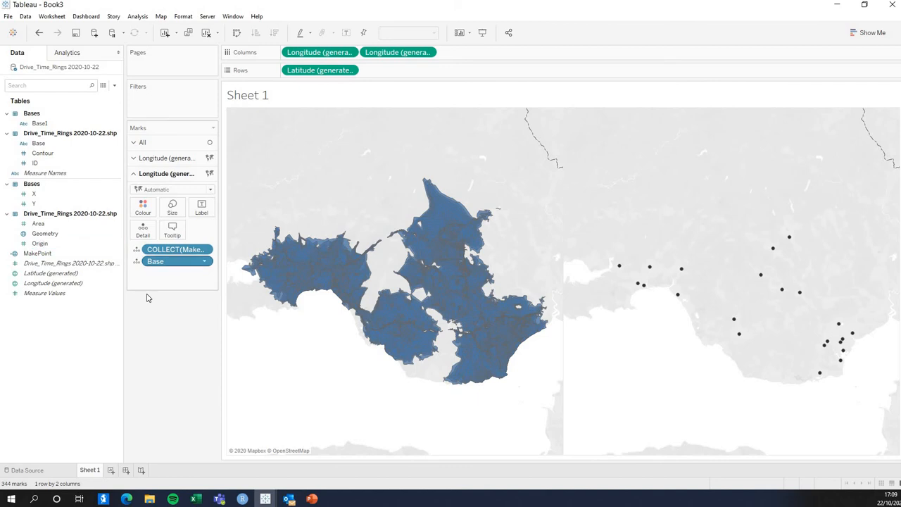
- Label the points on the second map with Base and allow labels to overlap other marks
{"action": "left_click", "coordinate": [137, 261]}
{"action": "left_click", "coordinate": [156, 284]}
{"action": "left_click", "coordinate": [201, 208]}
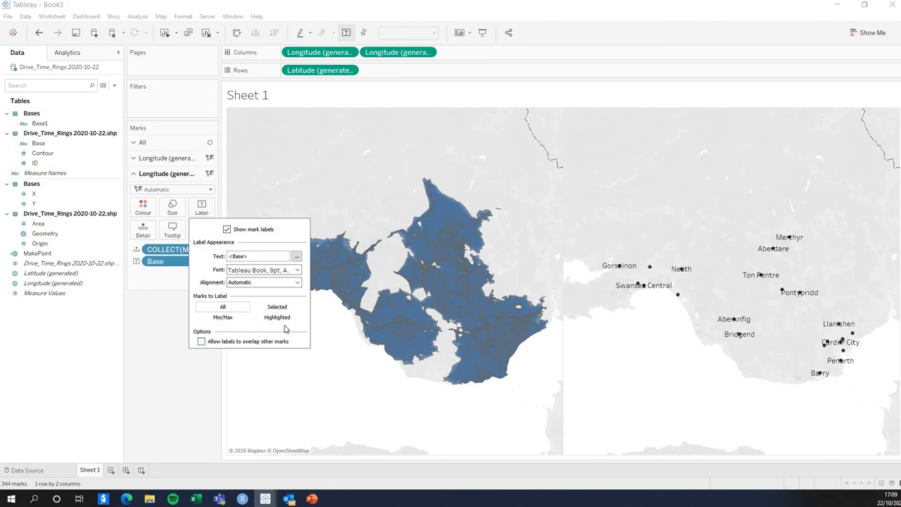
{"action": "left_click", "coordinate": [201, 340]}
- Overlay the base points on the drive-time rings by making the second Longitude a dual axis
{"action": "left_click", "coordinate": [432, 52]}
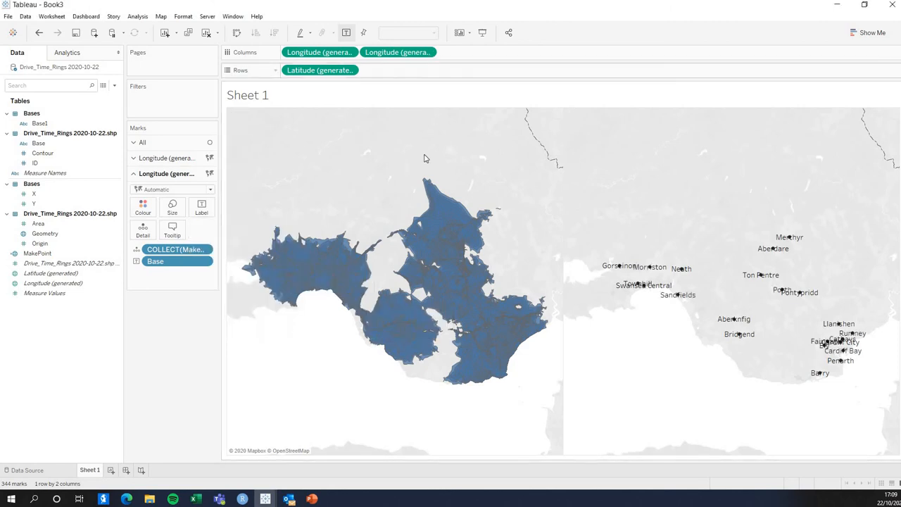
{"action": "left_click", "coordinate": [427, 52]}
{"action": "left_click", "coordinate": [411, 139]}
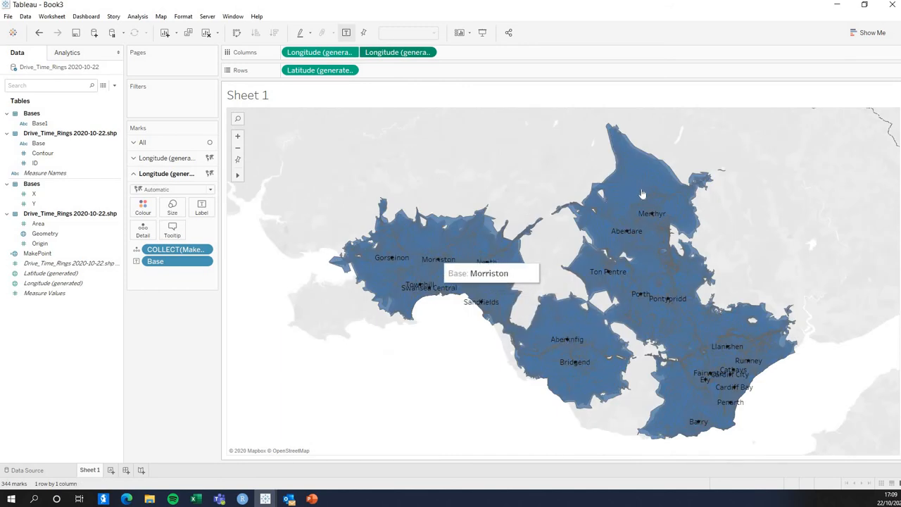
- Colour the drive-time rings by Contour and dock the Contour legend beneath the marks settings
{"action": "left_click", "coordinate": [636, 176]}
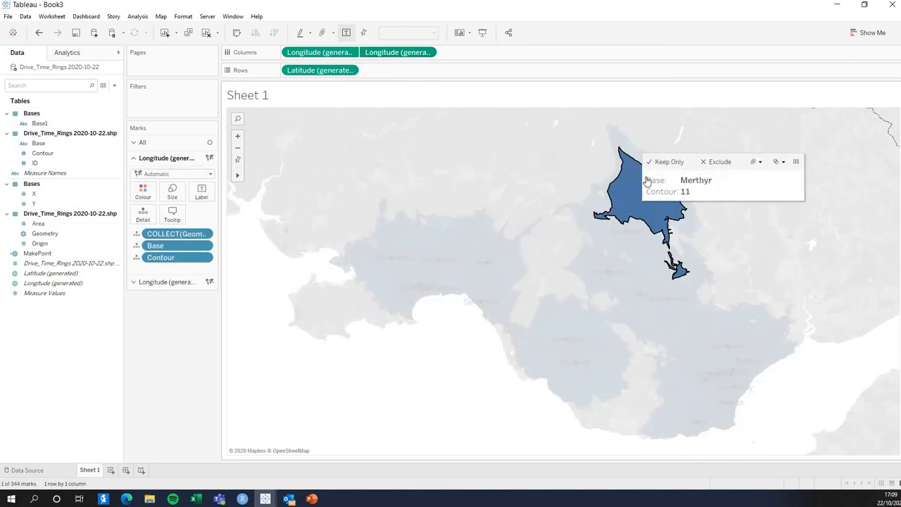
{"action": "left_click", "coordinate": [636, 191]}
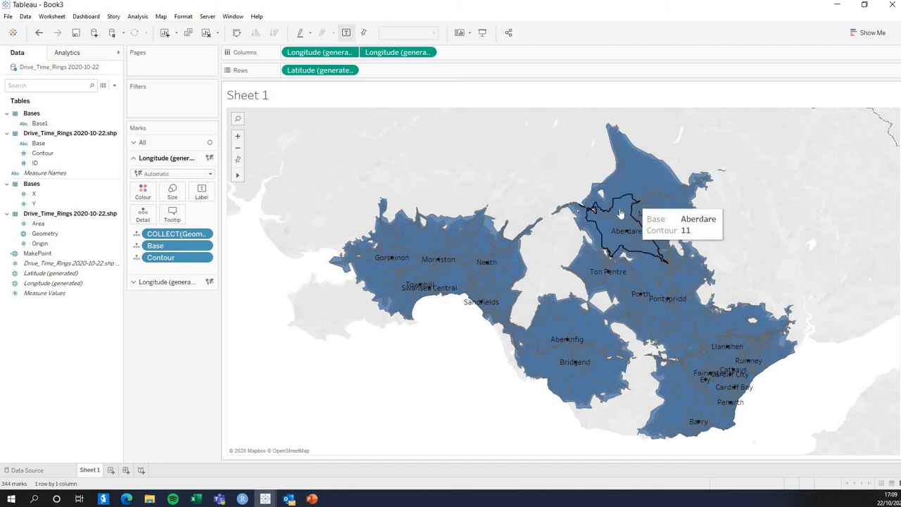
{"action": "mouse_move", "coordinate": [45, 223]}
{"action": "left_mouse_down"}
{"action": "mouse_move", "coordinate": [142, 195]}
{"action": "mouse_move", "coordinate": [140, 189]}
{"action": "mouse_move", "coordinate": [60, 173]}
{"action": "mouse_move", "coordinate": [56, 161]}
{"action": "mouse_move", "coordinate": [52, 237]}
{"action": "left_mouse_up"}
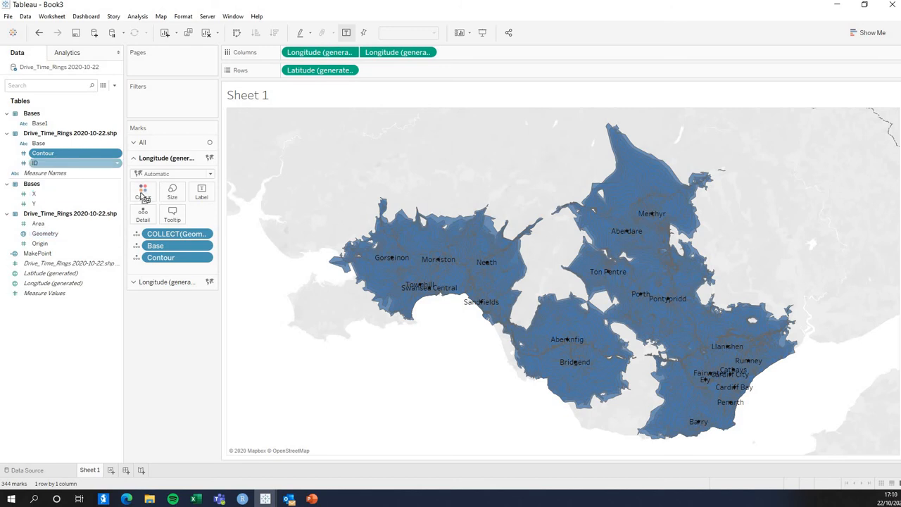
{"action": "left_click_drag", "start_coordinate": [56, 158], "coordinate": [142, 196]}
{"action": "left_click_drag", "start_coordinate": [858, 88], "coordinate": [186, 310]}
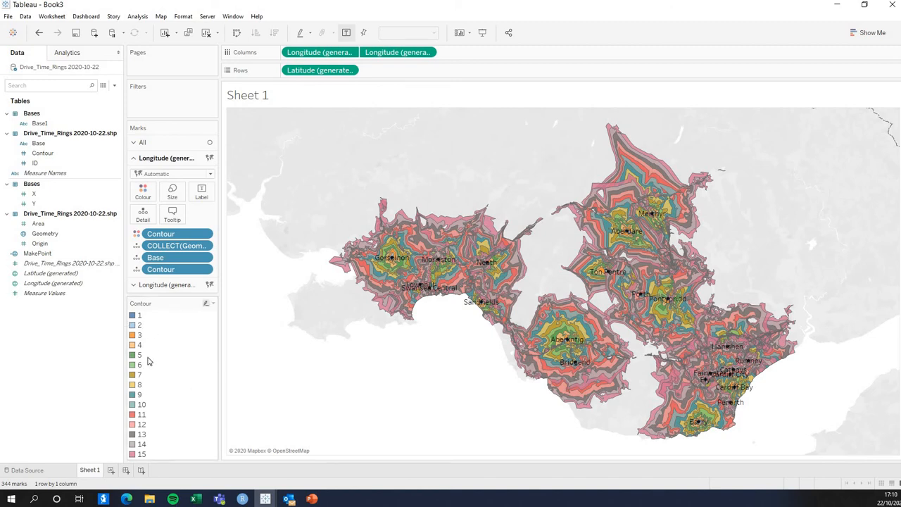
- Highlight the contour 15 rings on the map, and clear the highlight
{"action": "left_click", "coordinate": [140, 455]}
{"action": "left_click", "coordinate": [140, 456]}
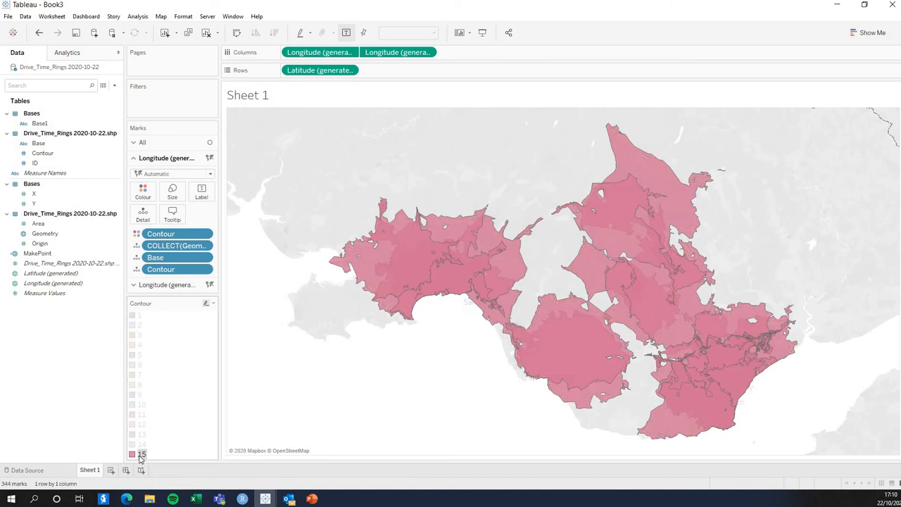
{"action": "left_click", "coordinate": [140, 456]}
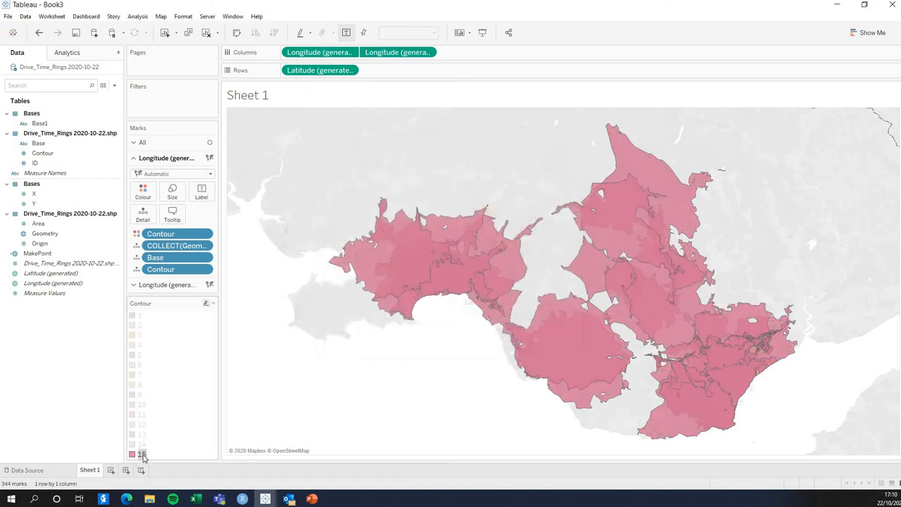
{"action": "left_click", "coordinate": [141, 455]}
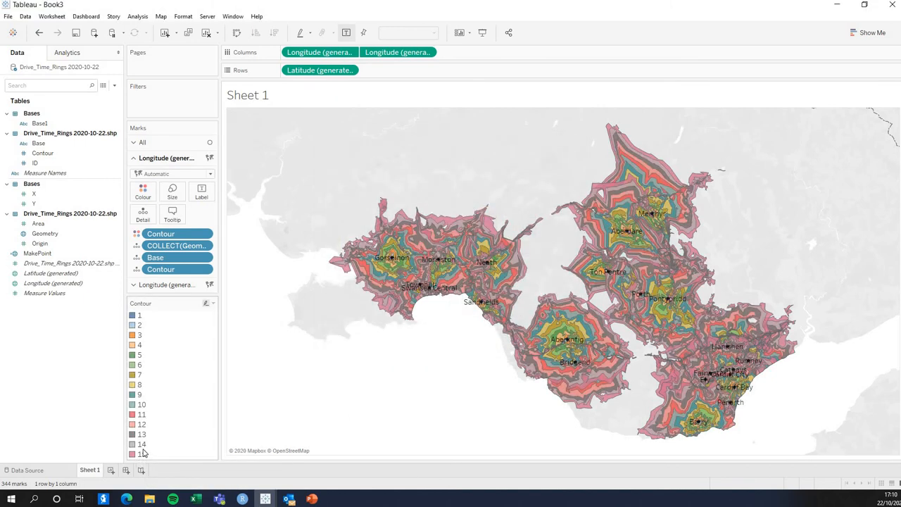
- Filter the map to keep only contours 10, 13 and 15
{"action": "left_click", "coordinate": [141, 404]}
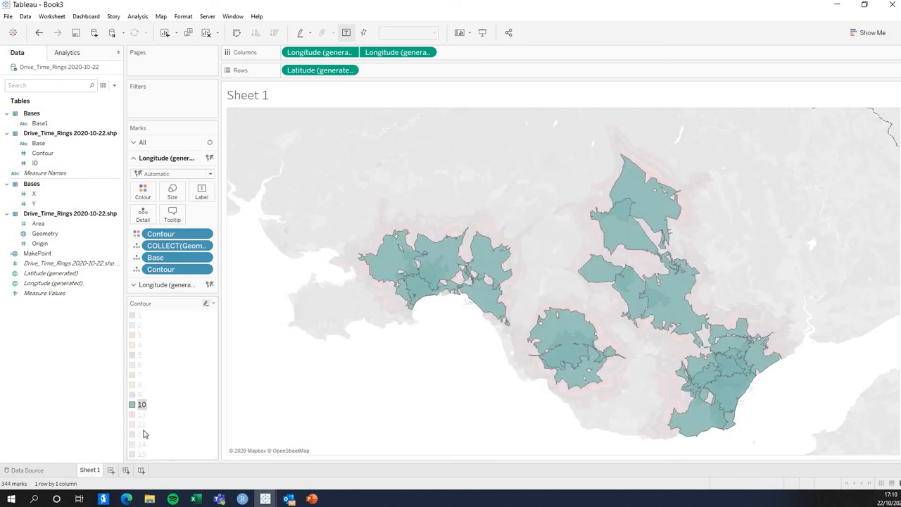
{"action": "left_click", "coordinate": [143, 433], "text": "ctrl"}
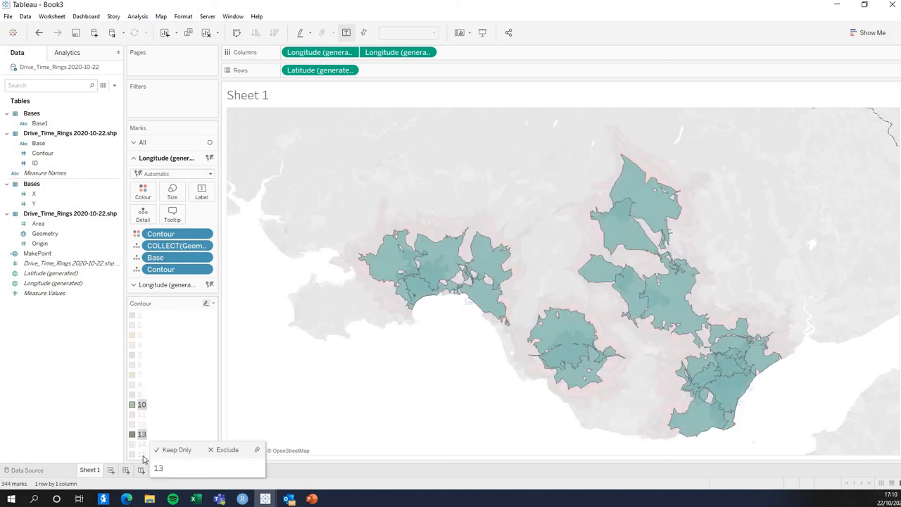
{"action": "left_click", "coordinate": [144, 454], "text": "ctrl"}
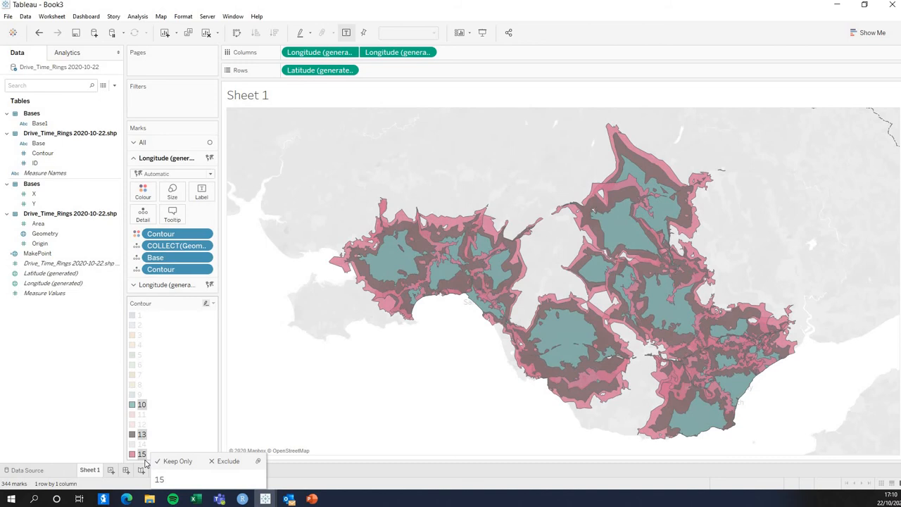
{"action": "right_click", "coordinate": [178, 426]}
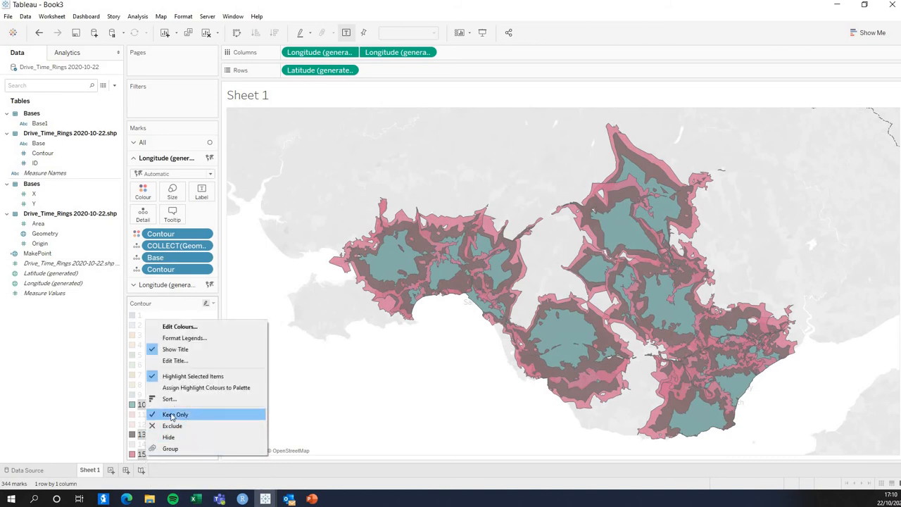
{"action": "left_click", "coordinate": [178, 415]}
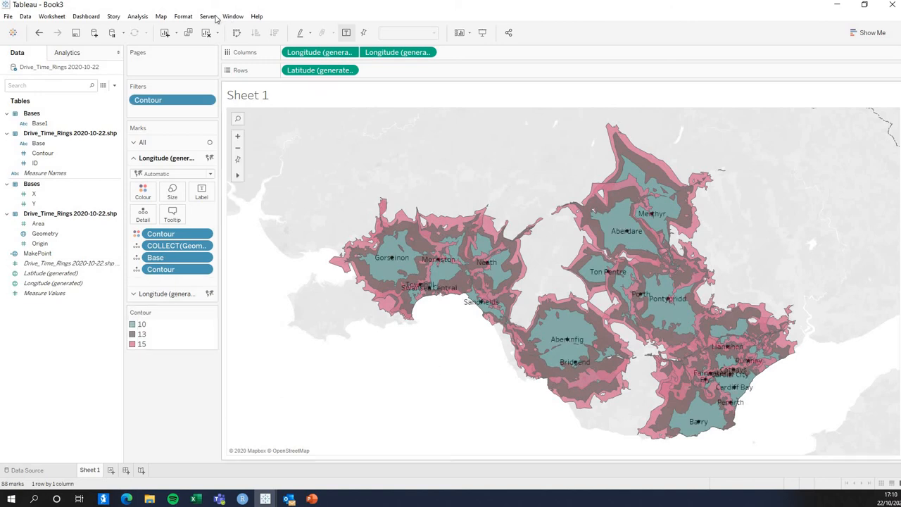
- Change the background map style to Streets
{"action": "left_click", "coordinate": [183, 16]}
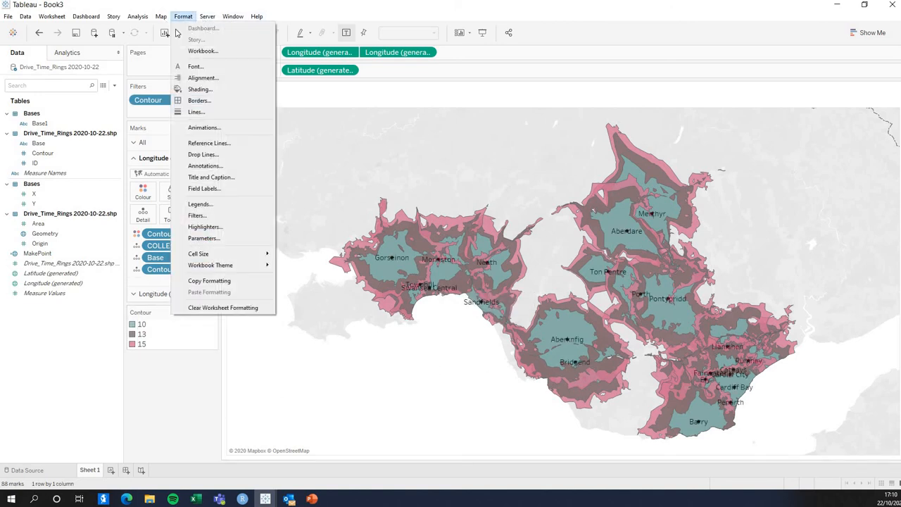
{"action": "mouse_move", "coordinate": [161, 16]}
{"action": "mouse_move", "coordinate": [211, 29]}
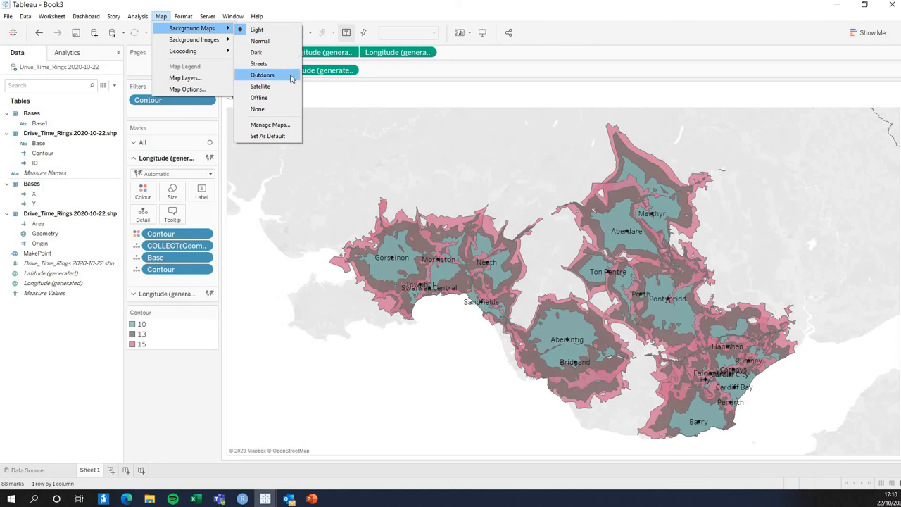
{"action": "left_click", "coordinate": [267, 65]}
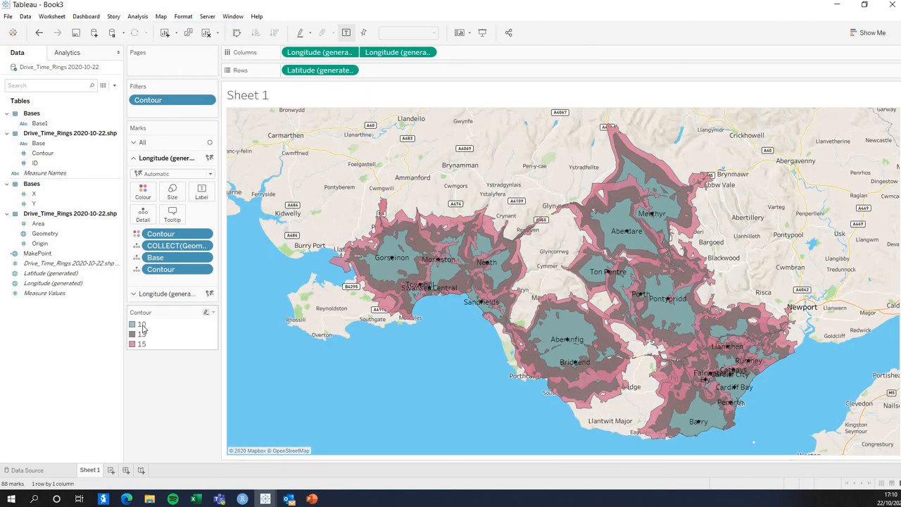
- Highlight contours 10, 13 and 15 in turn, and keep only contour 15 on the map
{"action": "left_click", "coordinate": [141, 325]}
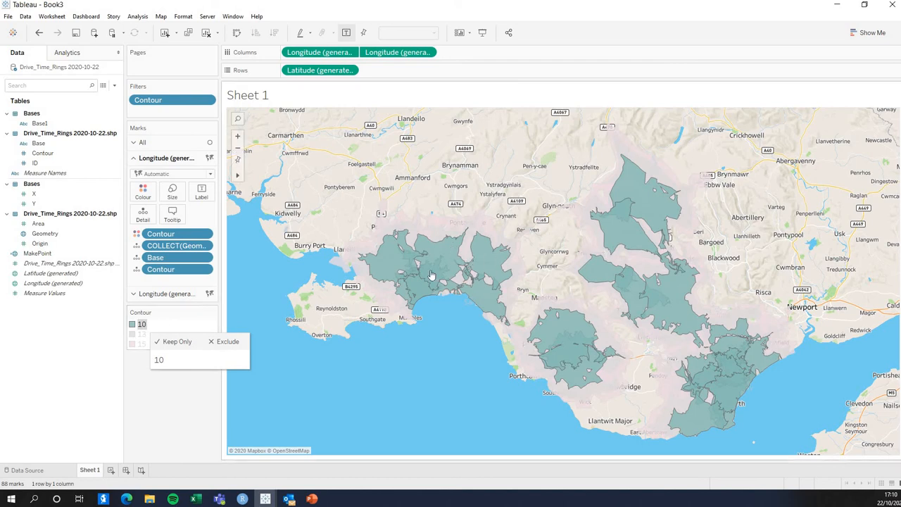
{"action": "left_click", "coordinate": [141, 336]}
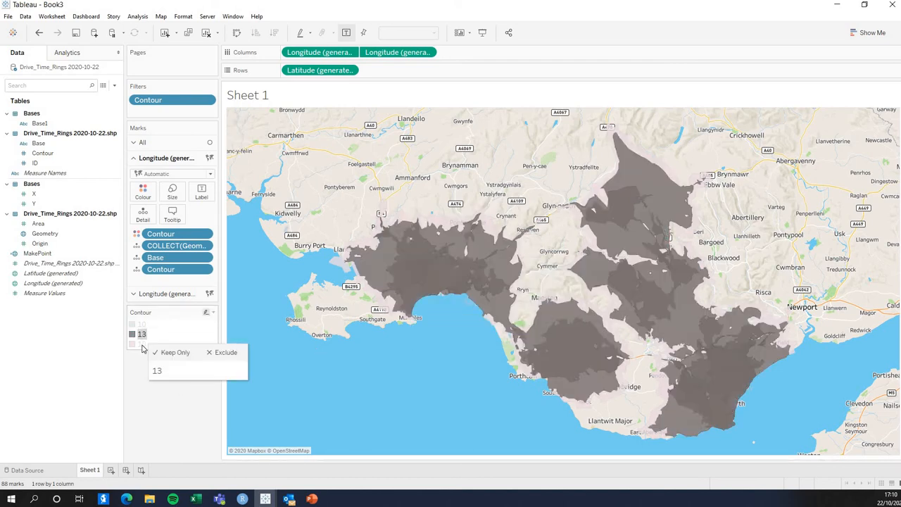
{"action": "left_click", "coordinate": [142, 344]}
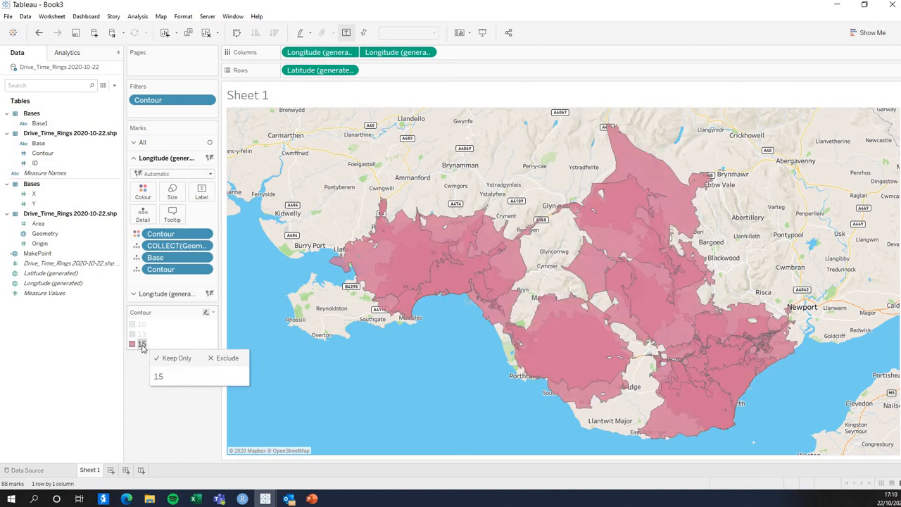
{"action": "left_click", "coordinate": [142, 345]}
{"action": "left_click", "coordinate": [141, 344]}
{"action": "left_click", "coordinate": [170, 360]}
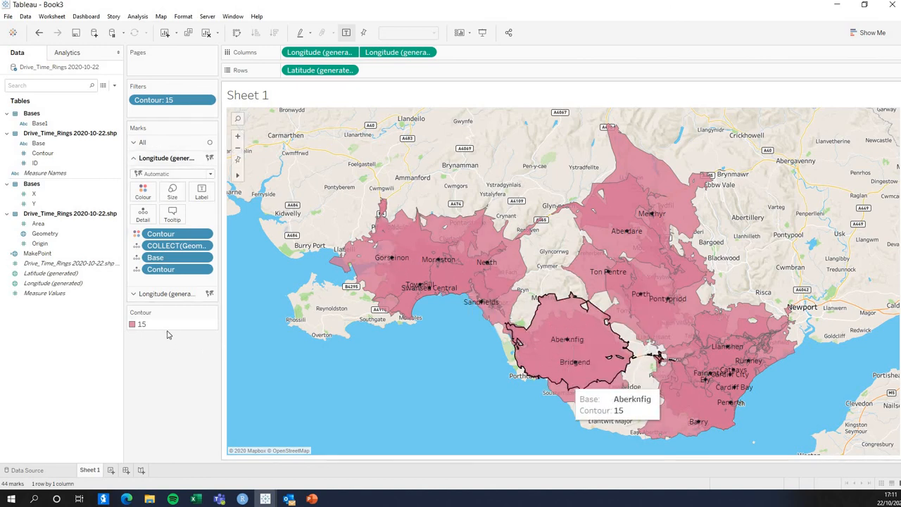
- Edit the Contour filter so that only contour 5 is selected
{"action": "left_click", "coordinate": [207, 100]}
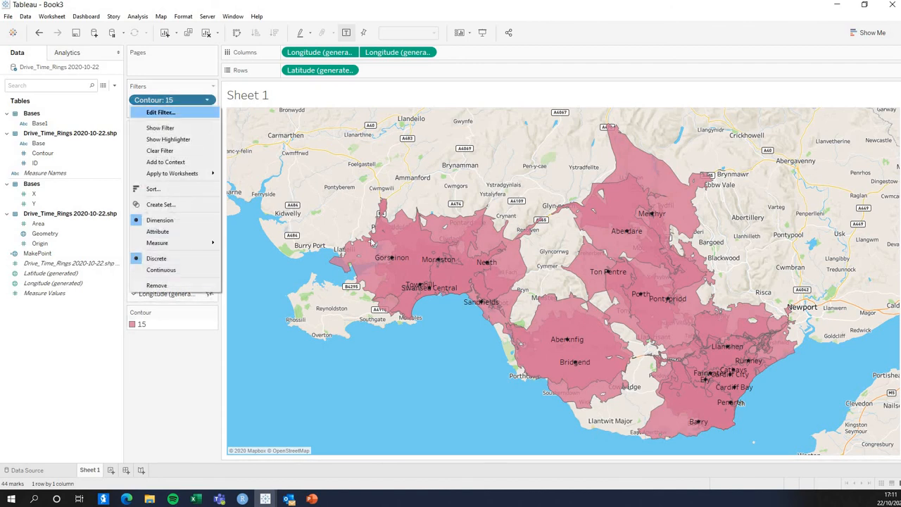
{"action": "left_click", "coordinate": [160, 112]}
{"action": "scroll", "coordinate": [366, 259], "scroll_direction": "down", "scroll_amount": 2}
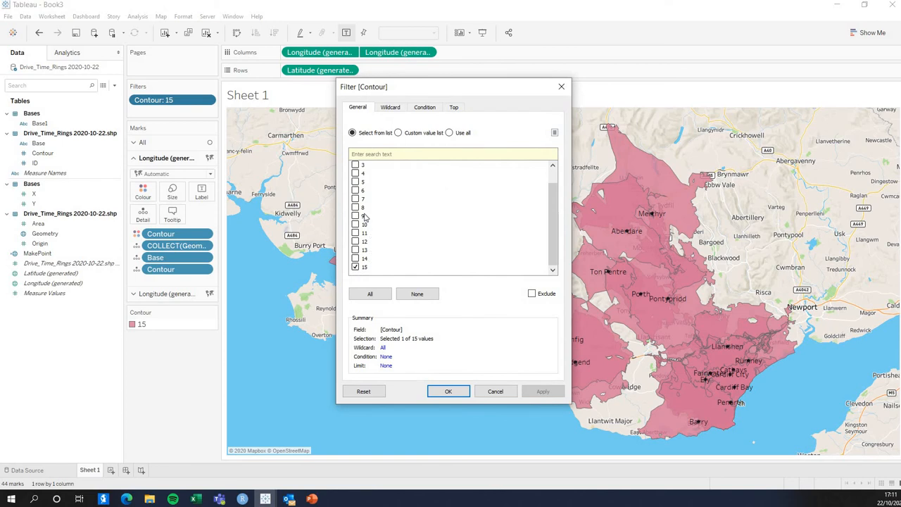
{"action": "left_click", "coordinate": [416, 293]}
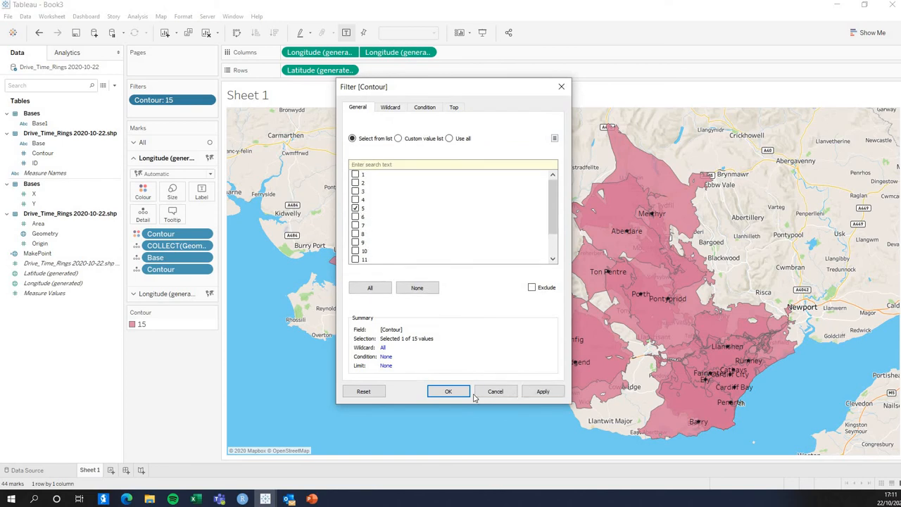
{"action": "left_click", "coordinate": [533, 391]}
{"action": "key", "text": "Return"}
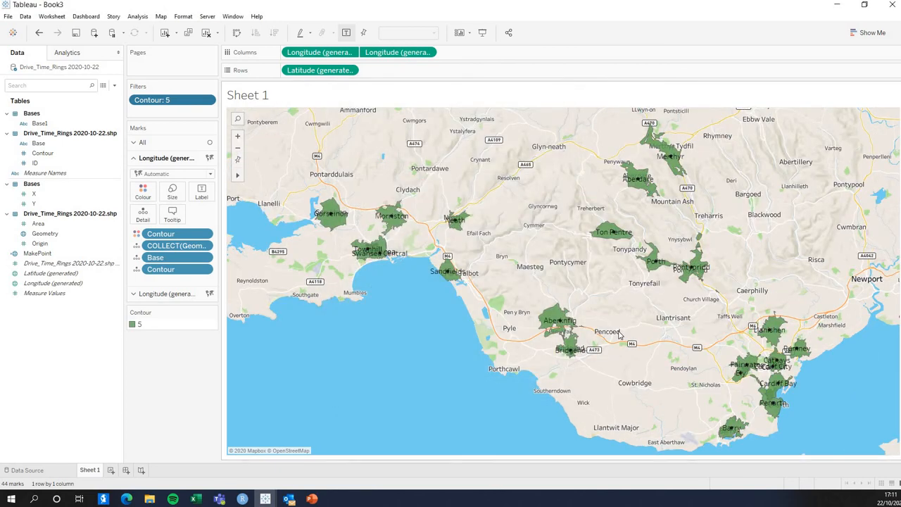